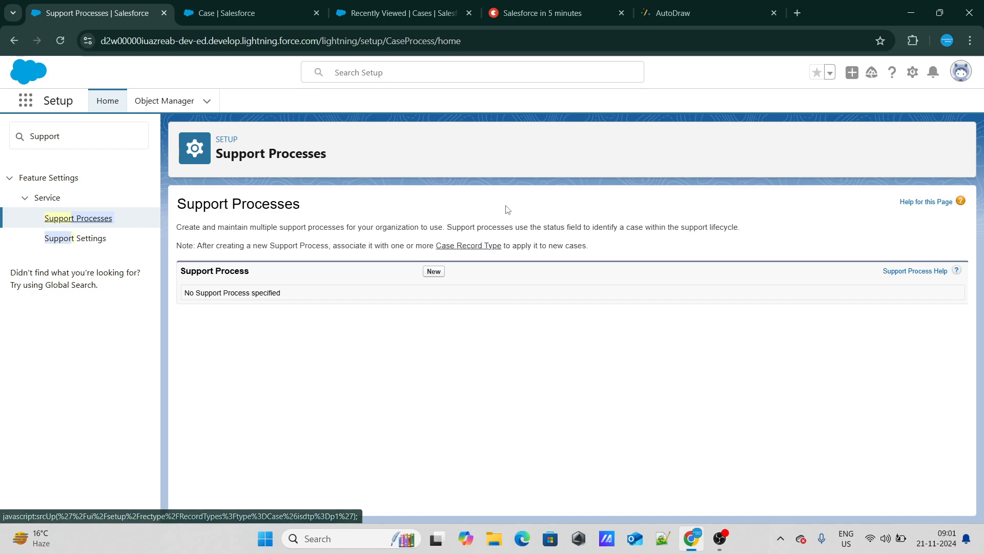
Step: Create a support process named recordType1Process from Master, keeping all case statuses and New as the default, and save it
click(429, 271)
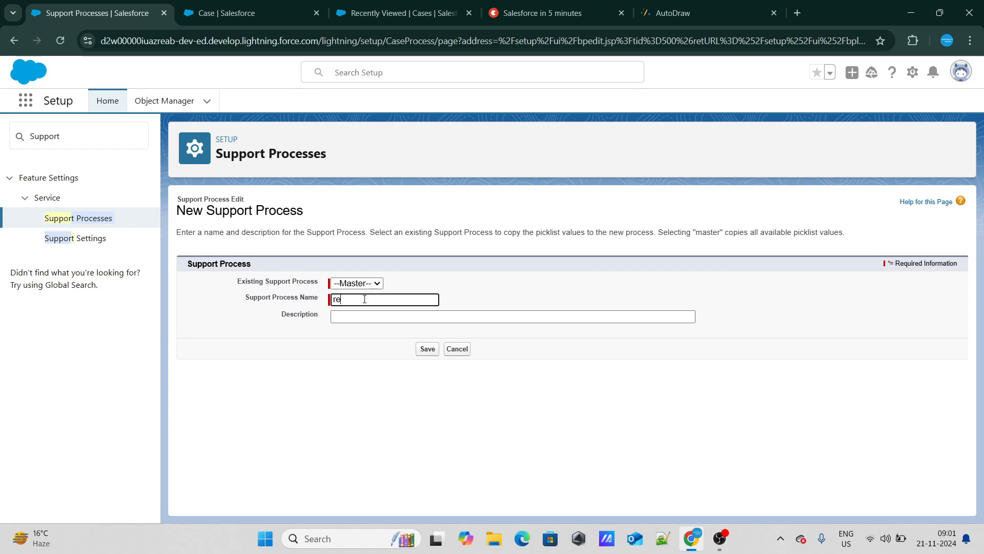
text(recordType1Process)
click(426, 351)
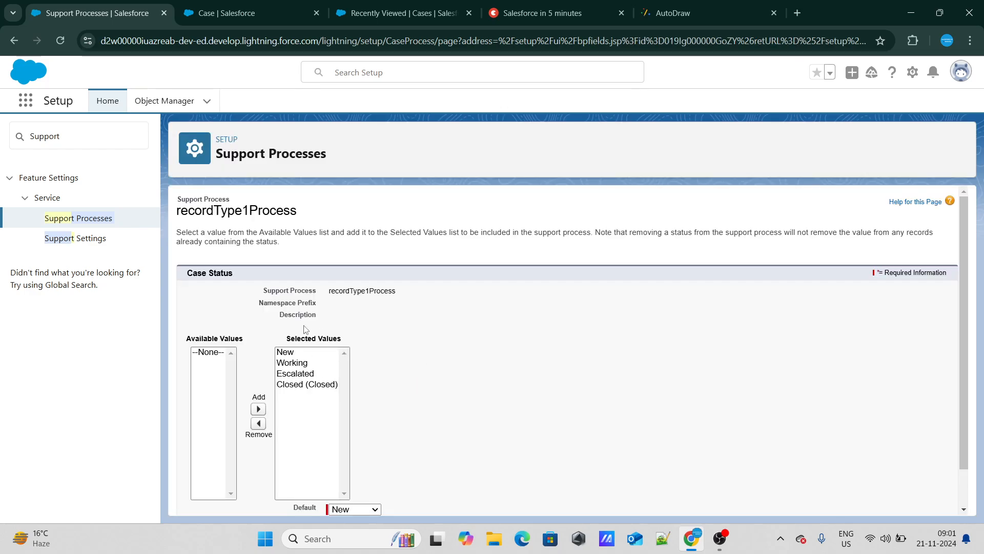
scroll(410, 363, down, 1)
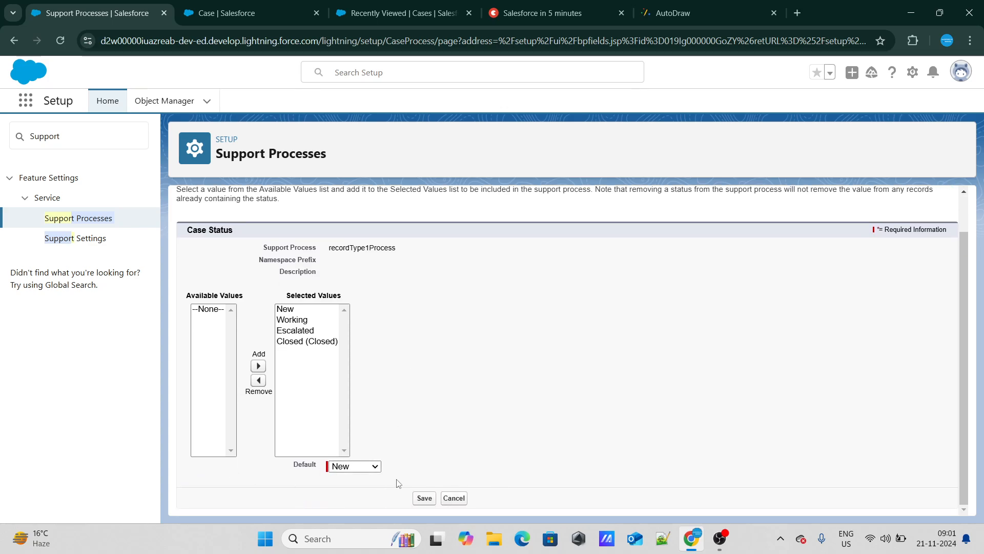
click(424, 498)
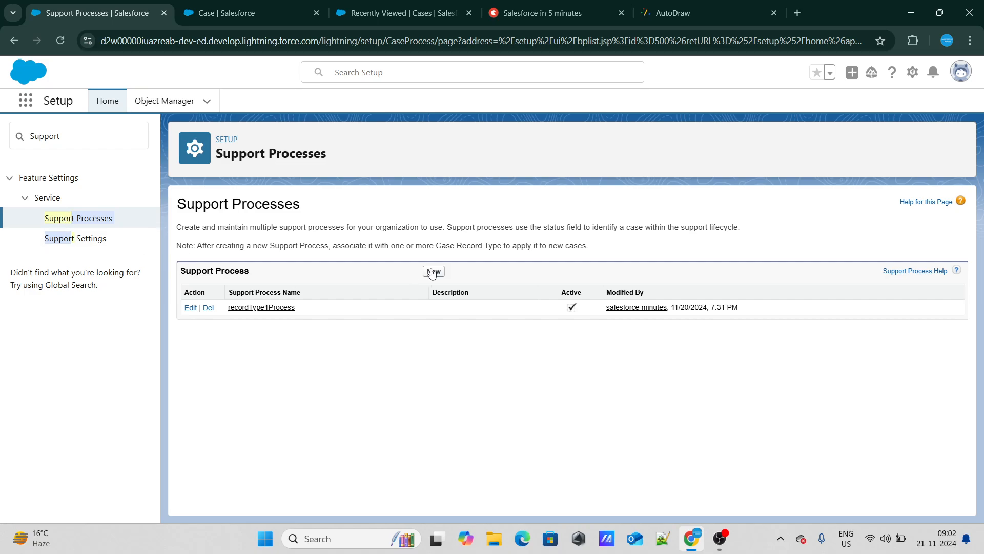
Step: Create a second support process from Master named recordType2Process
click(432, 272)
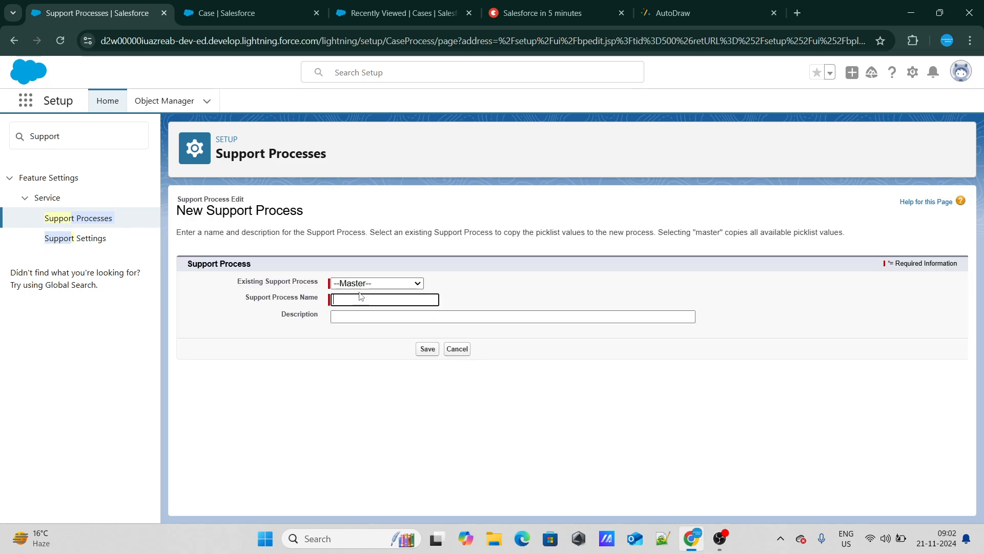
click(361, 298)
text(rec)
key(Down)
key(Return)
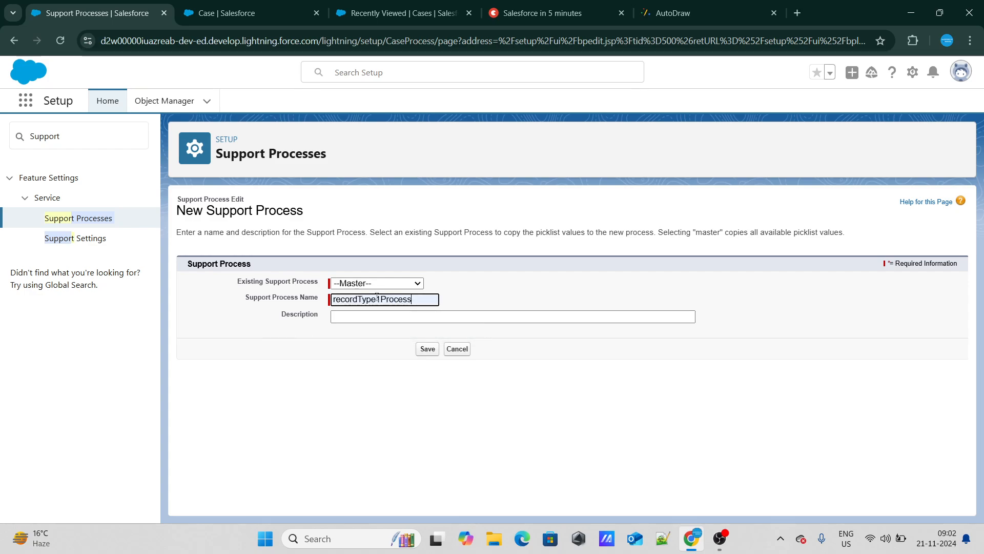
key(BackSpace)
text(2)
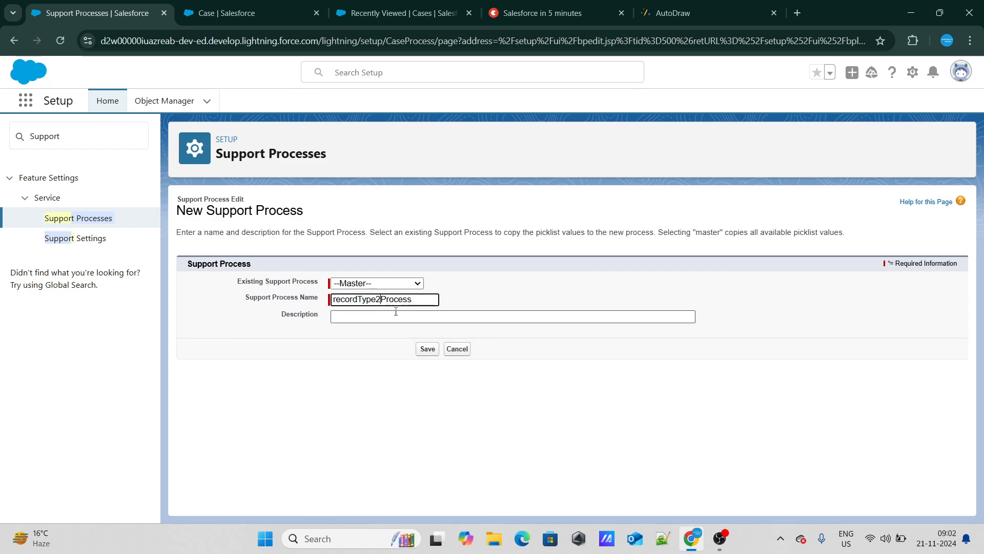
click(418, 354)
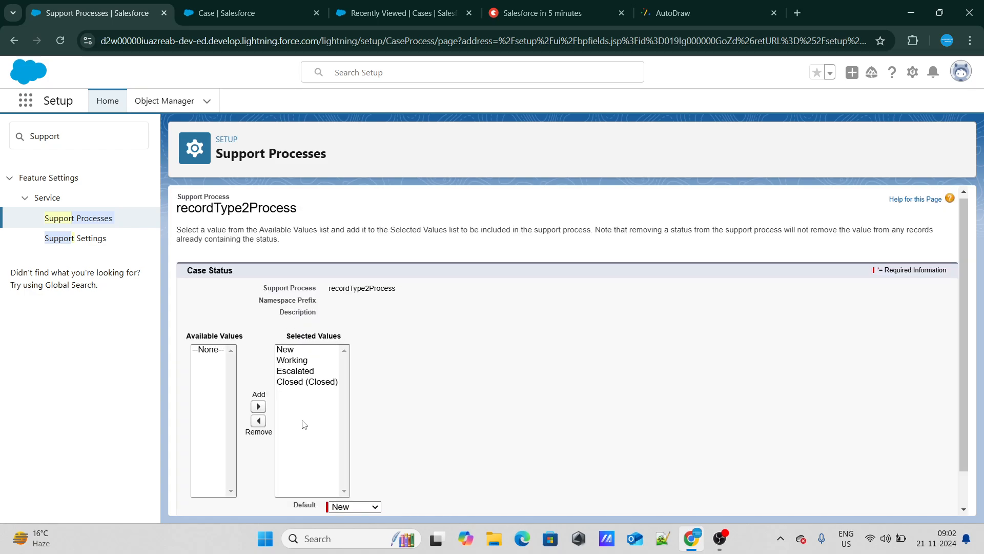
Step: Set the default case status of recordType2Process to Working and save the process
scroll(333, 400, down, 2)
click(357, 470)
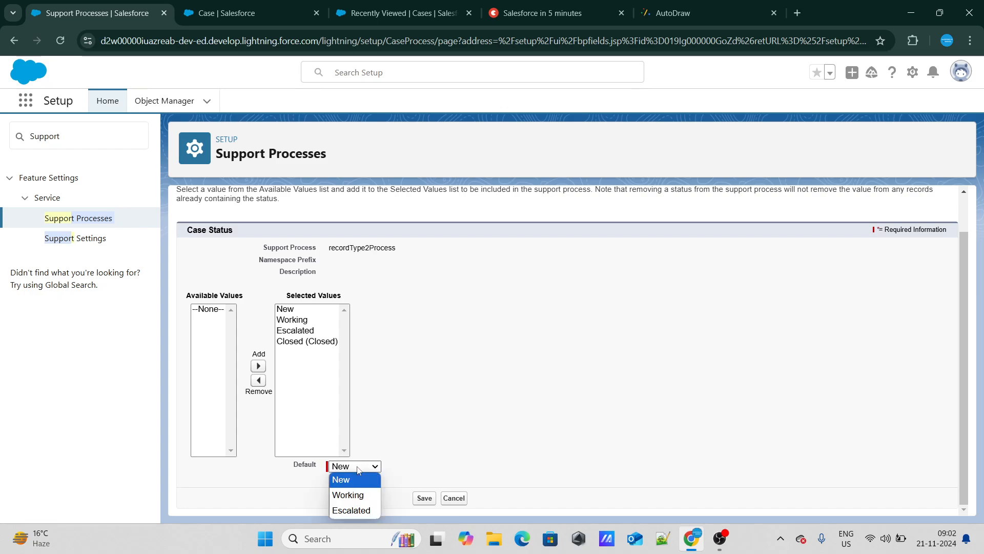
click(354, 497)
key(Return)
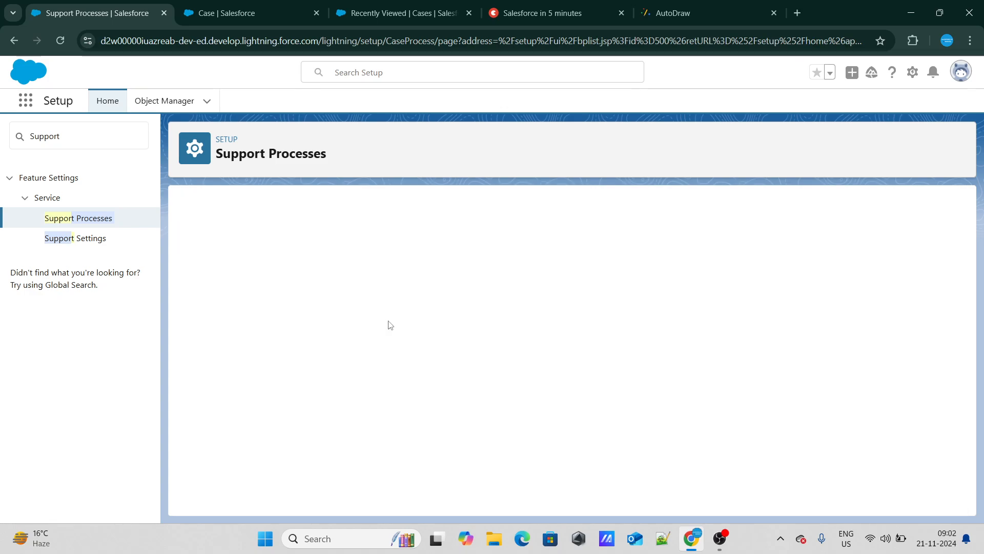
Step: Create a third support process from Master named recordType3Process
click(441, 271)
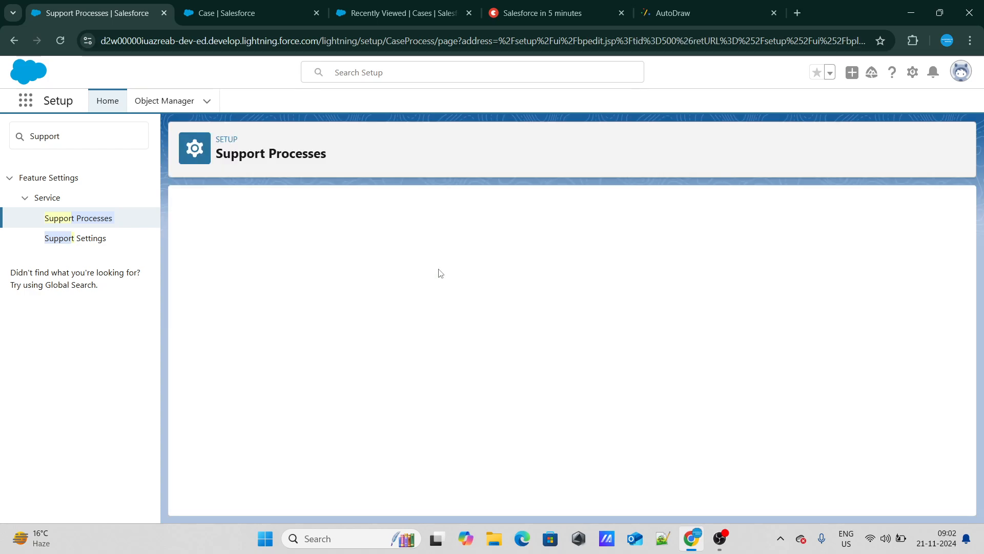
click(389, 300)
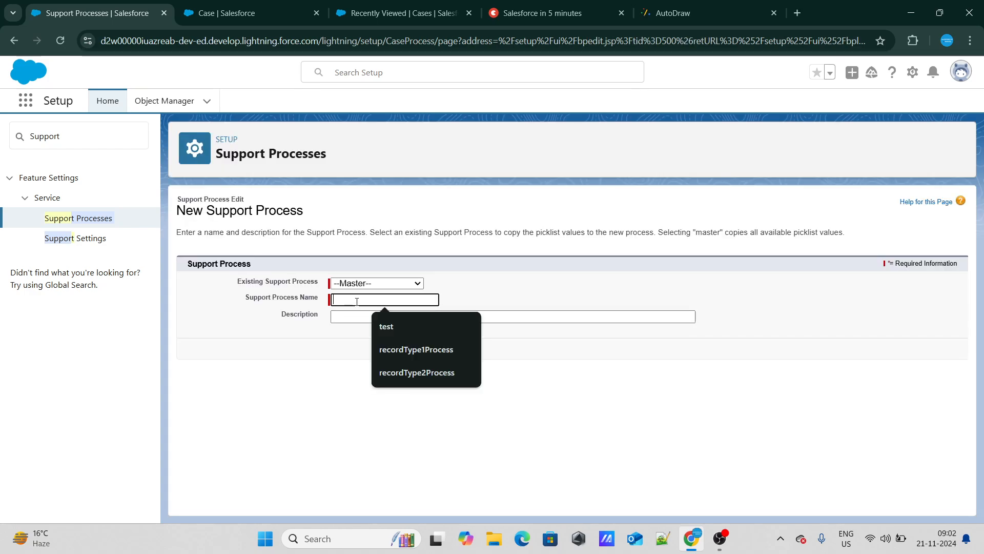
click(429, 372)
click(381, 299)
key(BackSpace)
text(3)
click(430, 354)
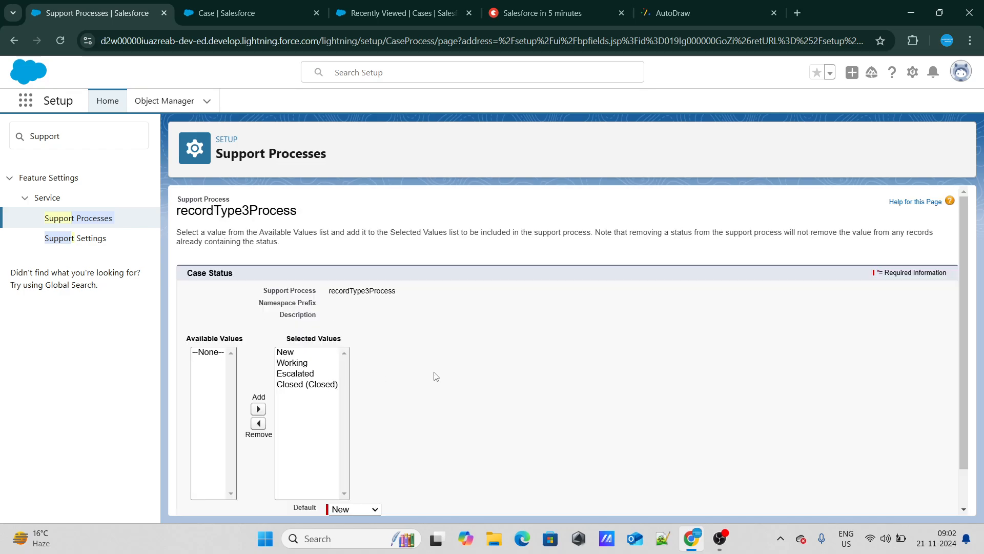
Step: Set the default case status of recordType3Process to Escalated and save the process
scroll(433, 377, down, 1)
click(354, 465)
click(348, 509)
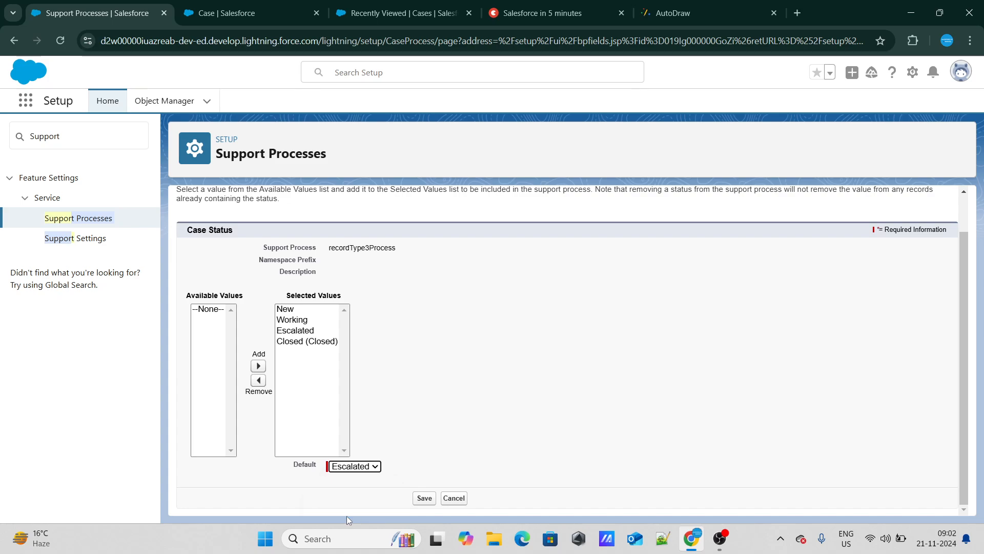
click(425, 499)
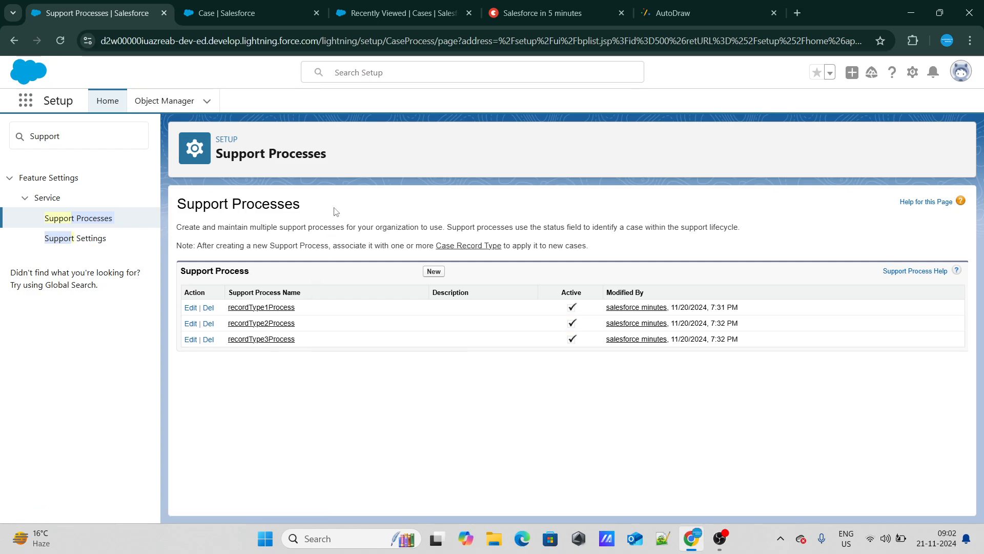
Step: Open the record types of the Case object and start a new record type
click(244, 6)
scroll(193, 190, down, 4)
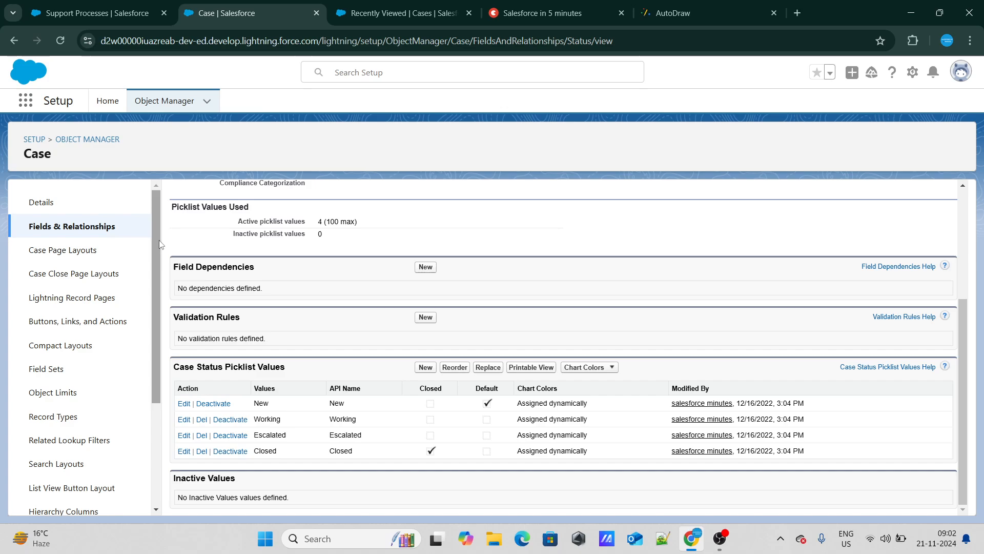
scroll(54, 355, down, 1)
scroll(54, 355, down, 3)
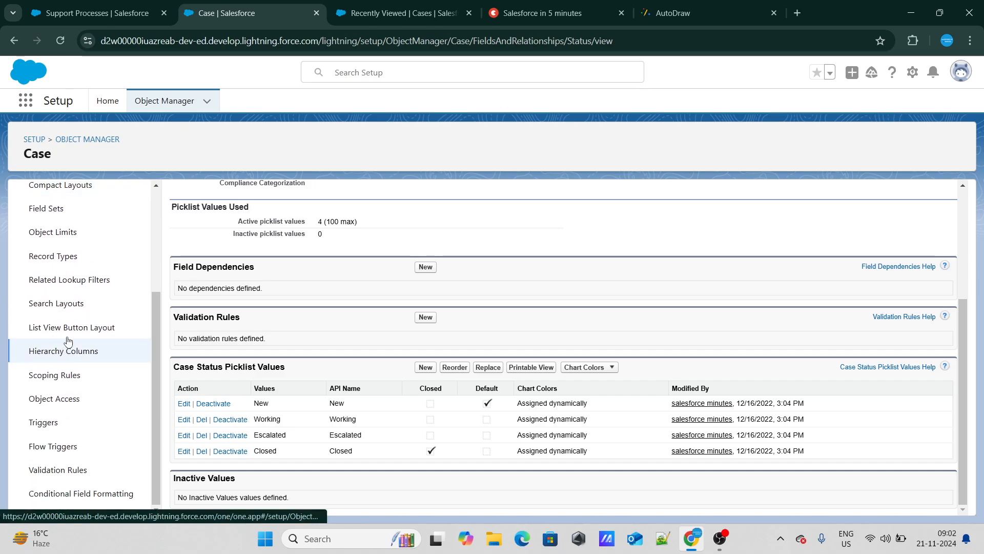
click(65, 255)
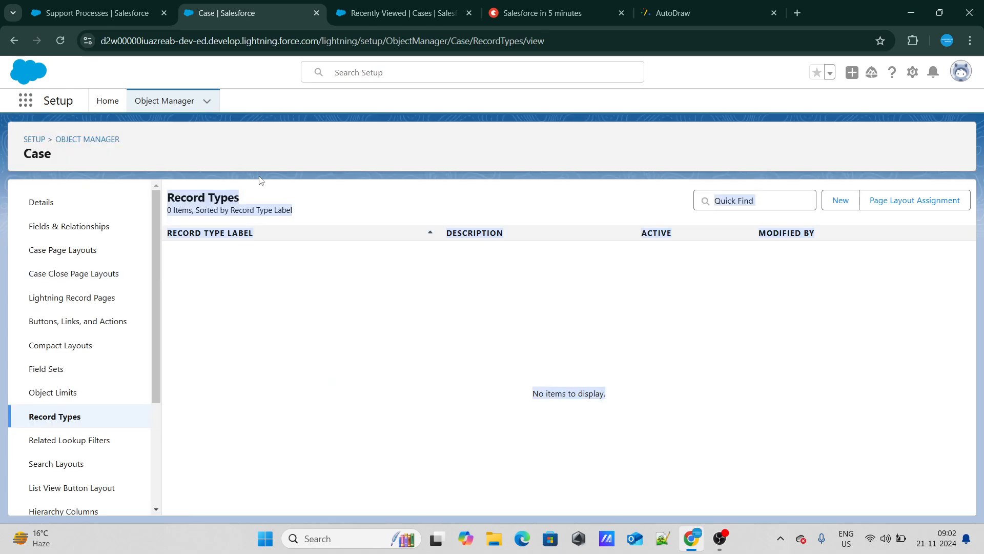
click(835, 205)
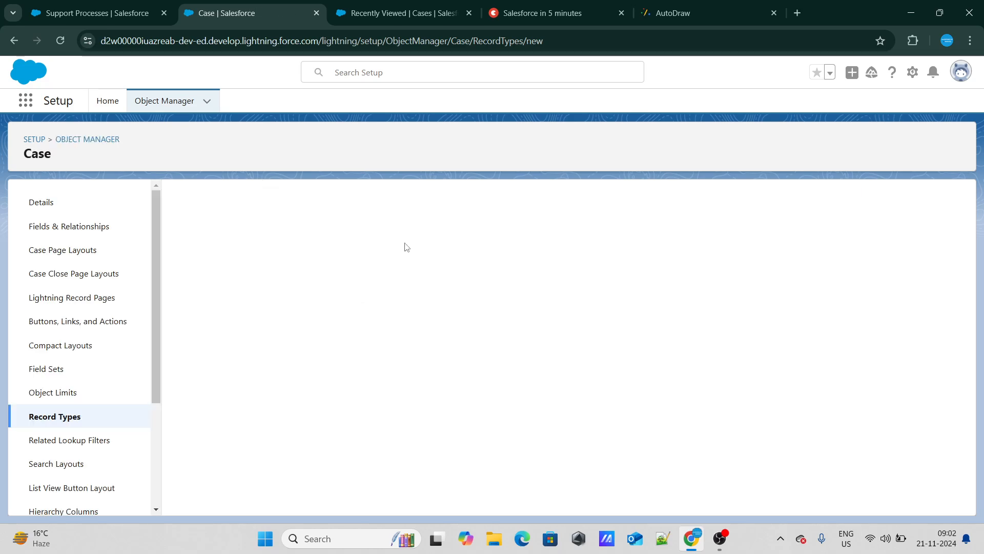
Step: Review the diagram of Case statuses and record types in AutoDraw, then return to the new Case record type form
click(544, 13)
click(673, 13)
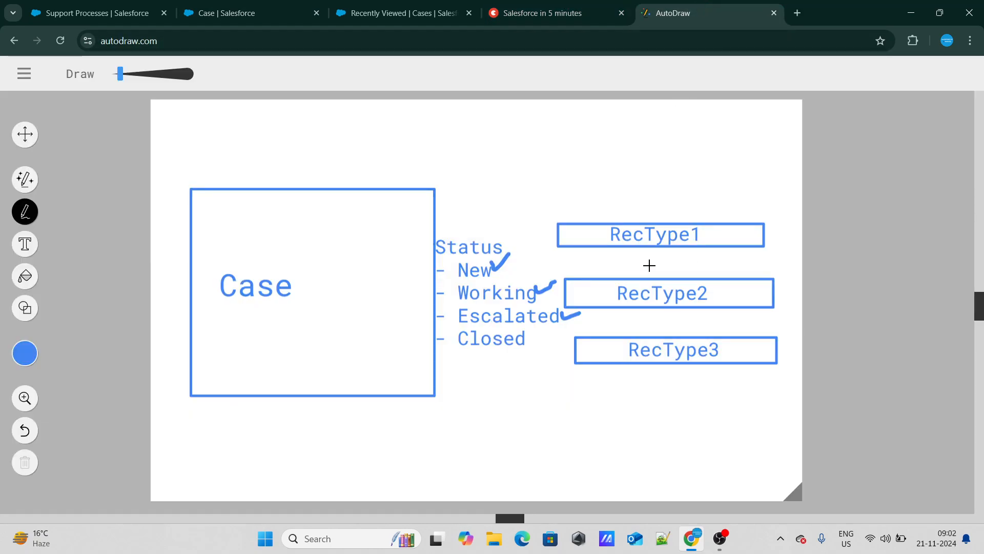
click(220, 13)
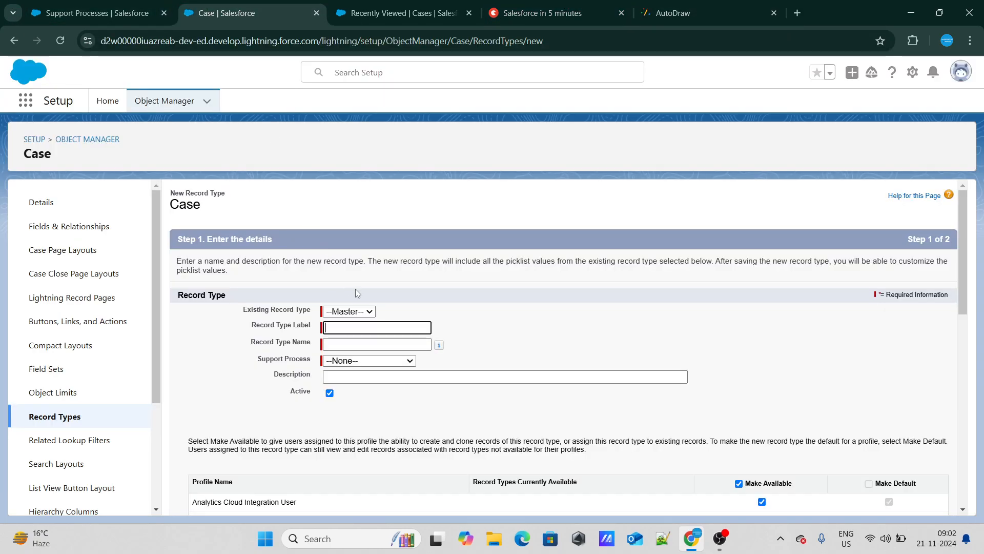
Step: Label the new Case record type Record Type 1 and assign it the support process recordType1Process
text(Record Ty)
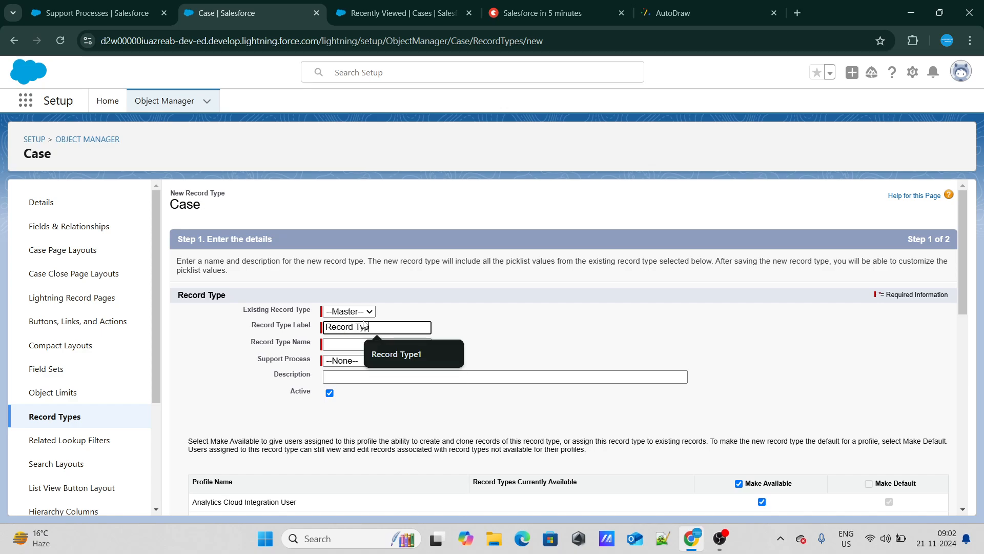
text(pe 1)
click(527, 331)
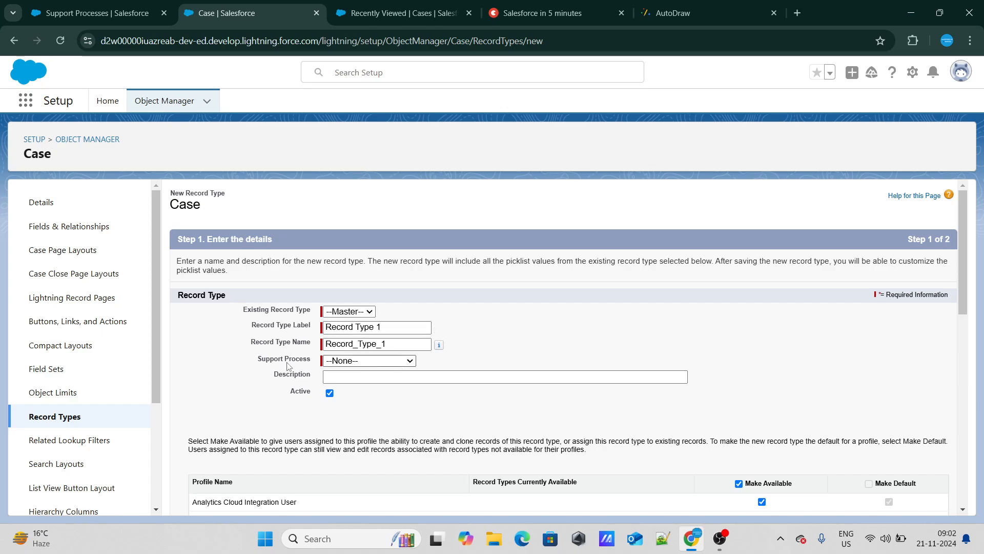
click(338, 361)
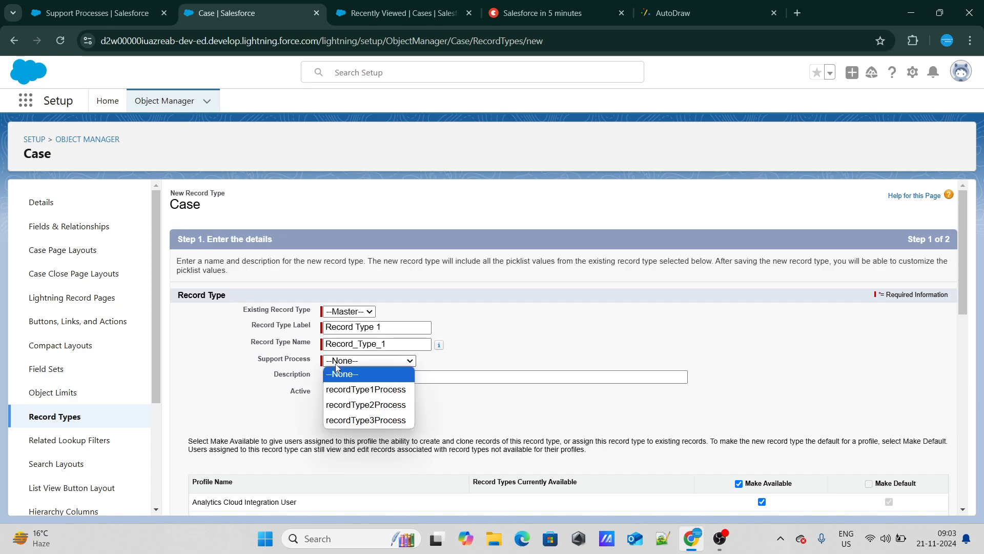
click(358, 390)
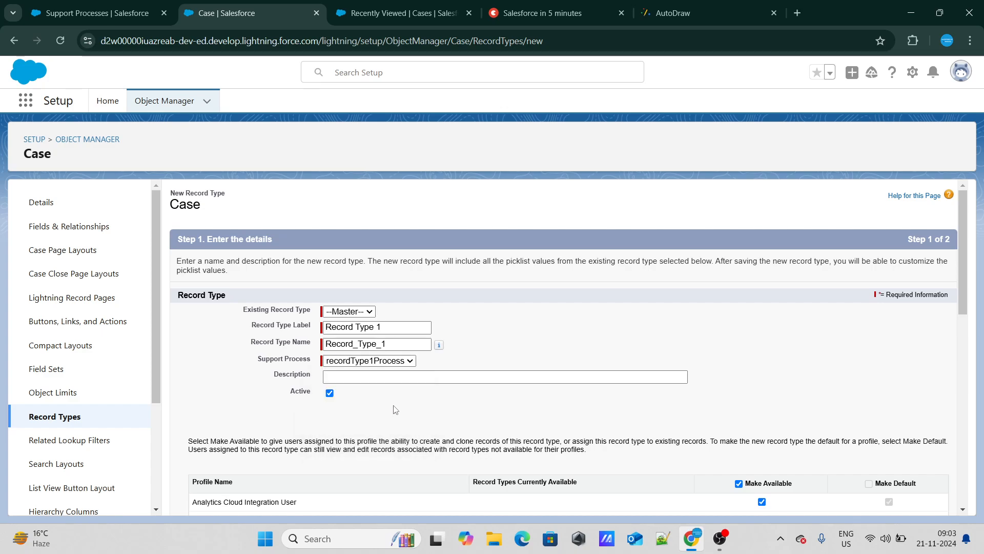
Step: Check the selected statuses and default value of recordType1Process, then return to the new record type form
click(132, 13)
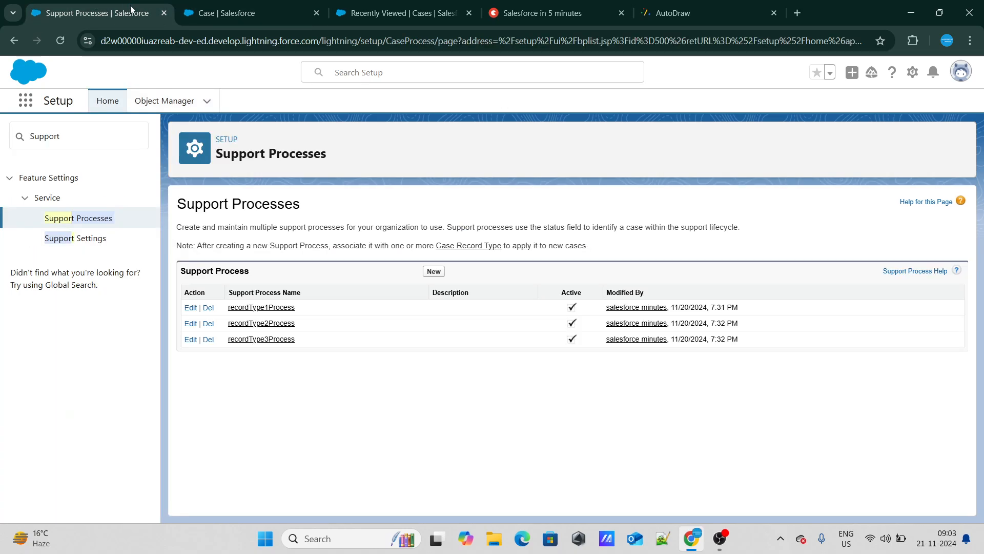
click(267, 314)
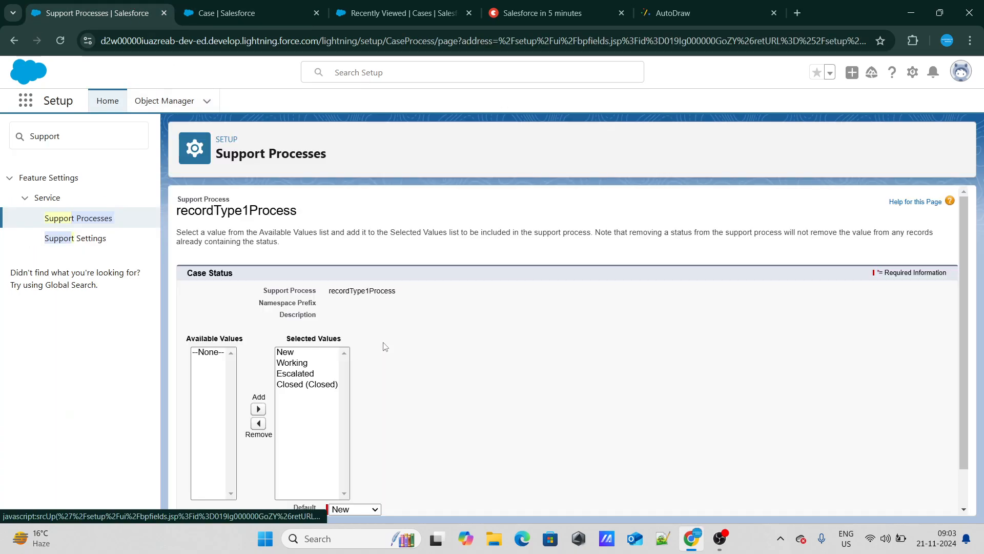
scroll(384, 345, down, 1)
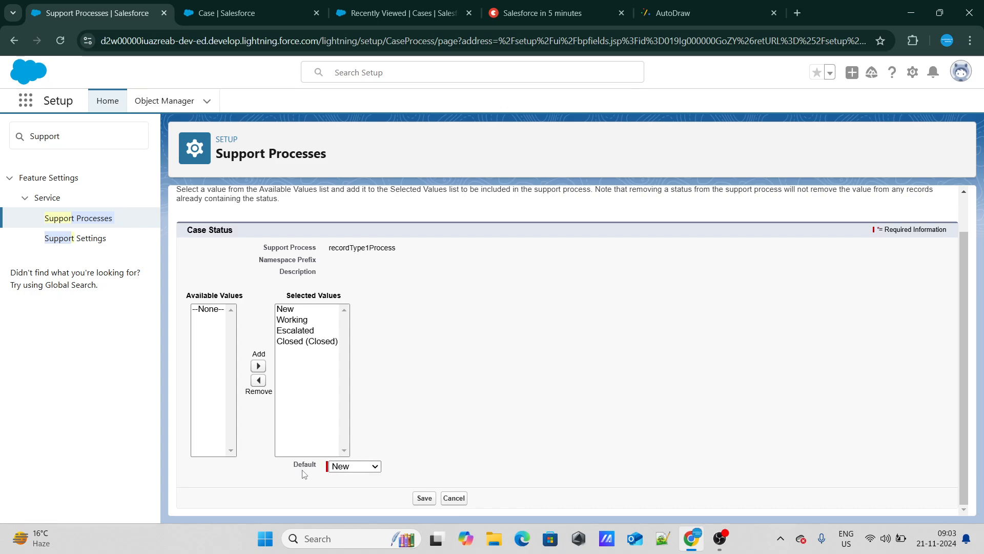
key(ctrl+Tab)
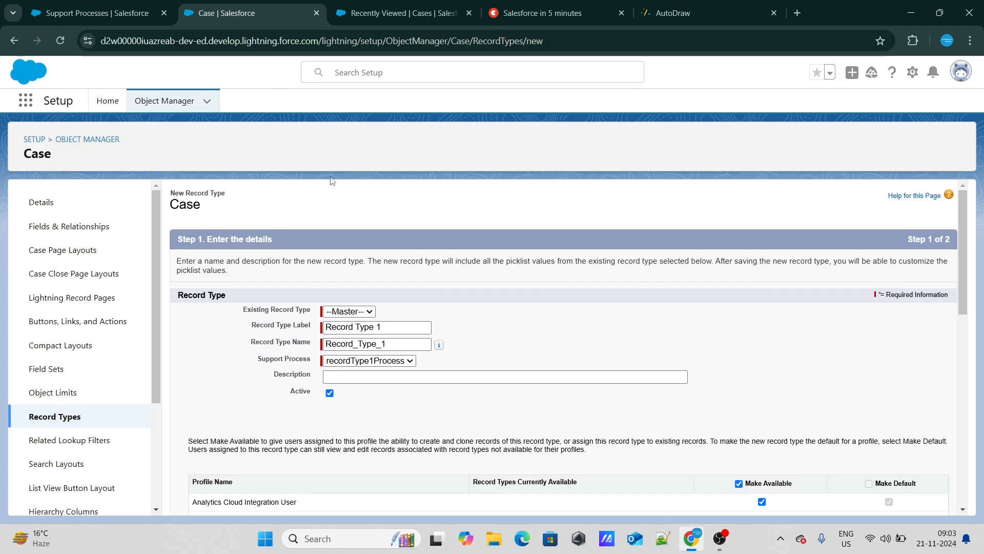
Step: Keep Record Type 1 available to all profiles and continue to the page layout assignment
scroll(610, 469, down, 10)
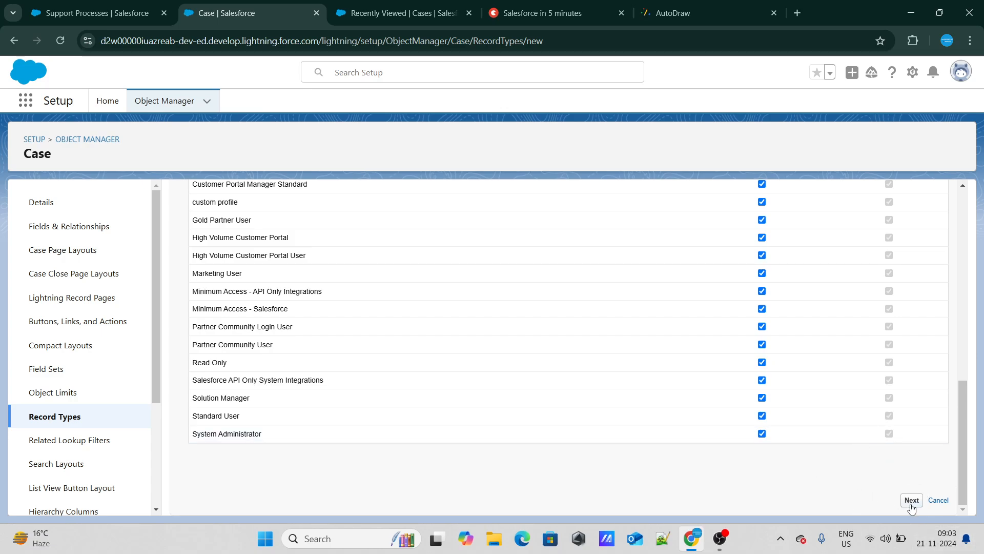
scroll(851, 415, up, 10)
scroll(839, 383, down, 5)
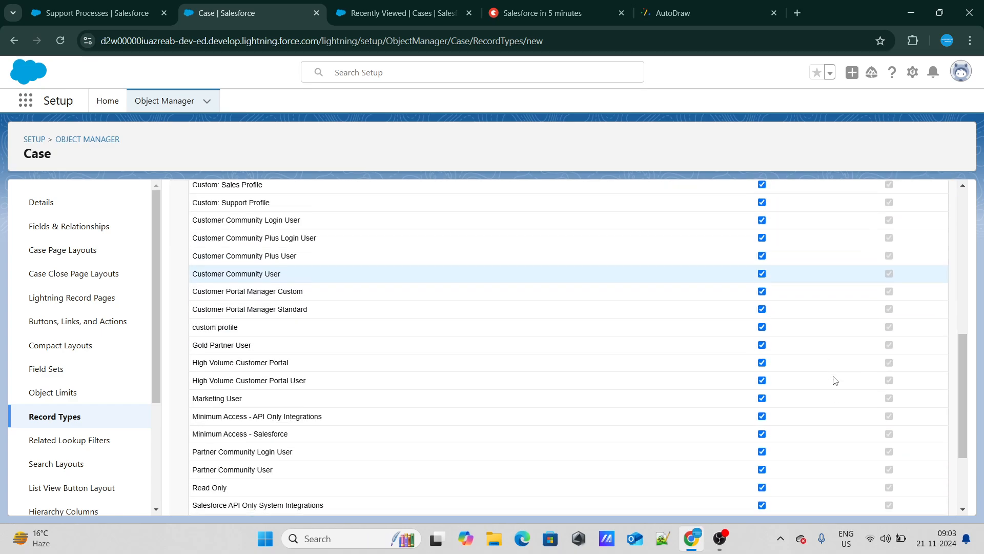
scroll(677, 381, down, 10)
scroll(666, 377, up, 8)
scroll(665, 376, down, 3)
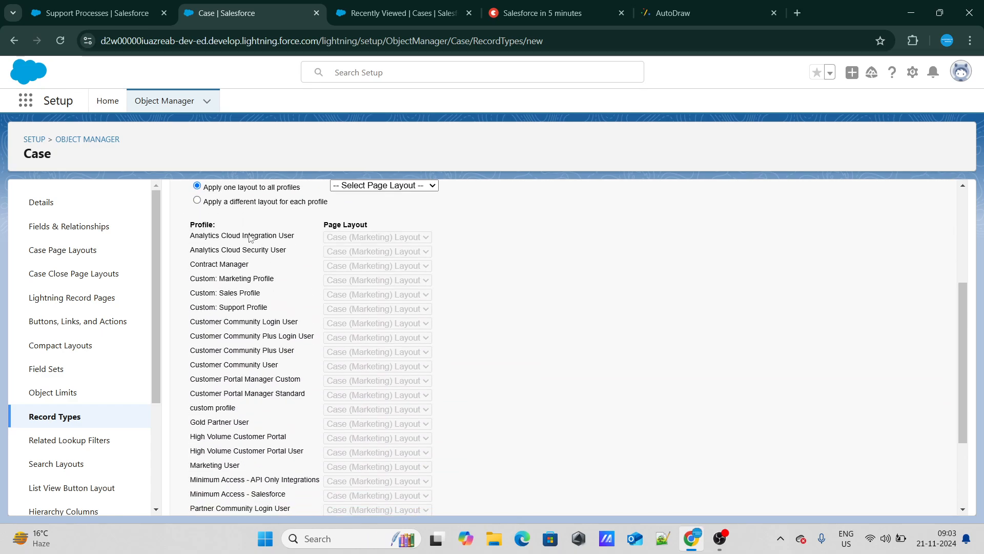
Step: Apply Case Layout to all profiles, save Record Type 1, and return to the Case record types list
scroll(512, 379, up, 5)
click(384, 377)
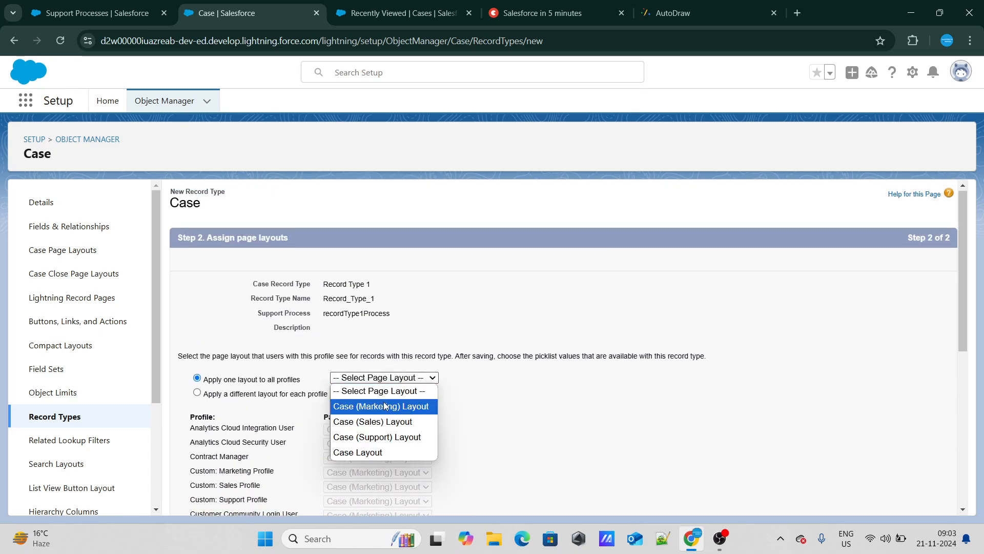
click(365, 452)
scroll(882, 408, down, 6)
click(907, 500)
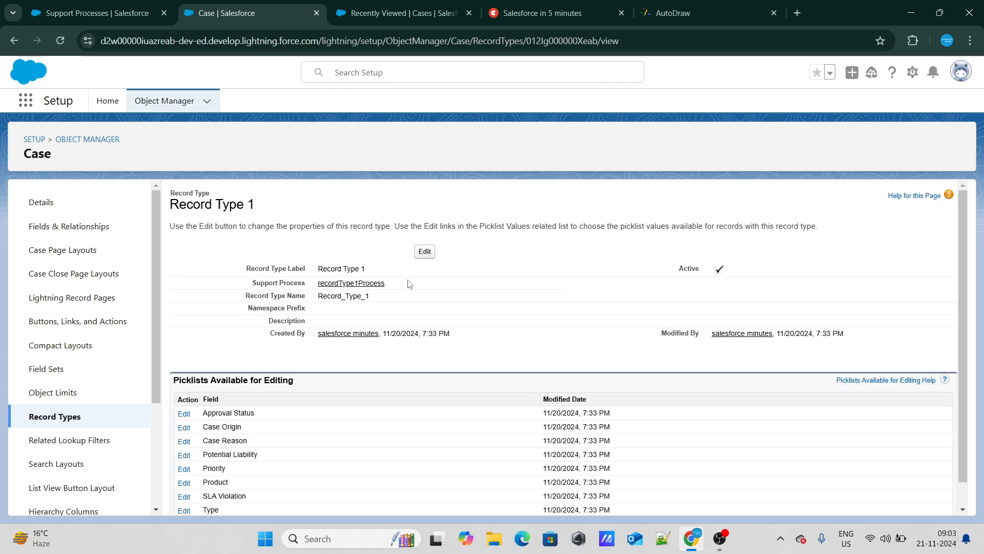
click(50, 424)
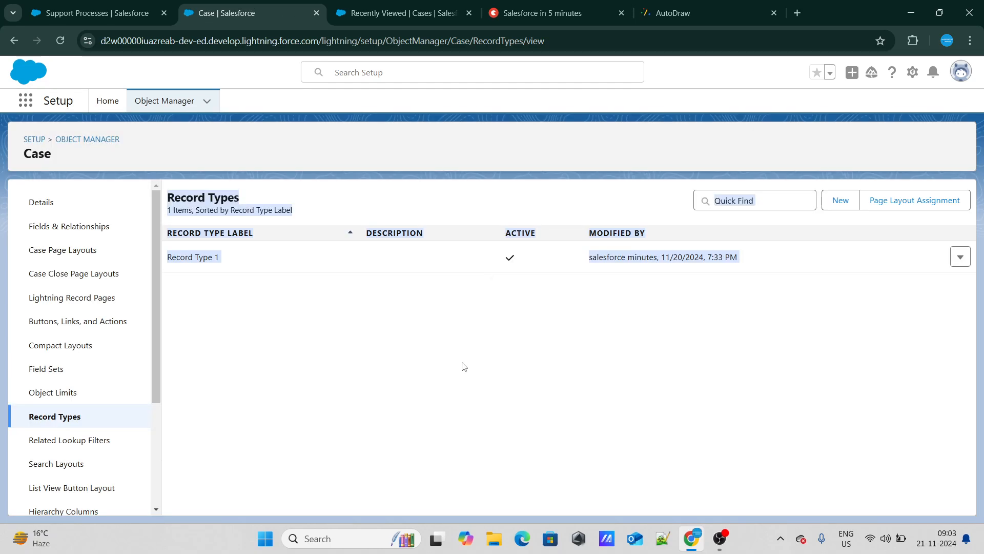
Step: Start a new Case record type labelled RecordType2 and assign it the support process recordType2Process
click(847, 204)
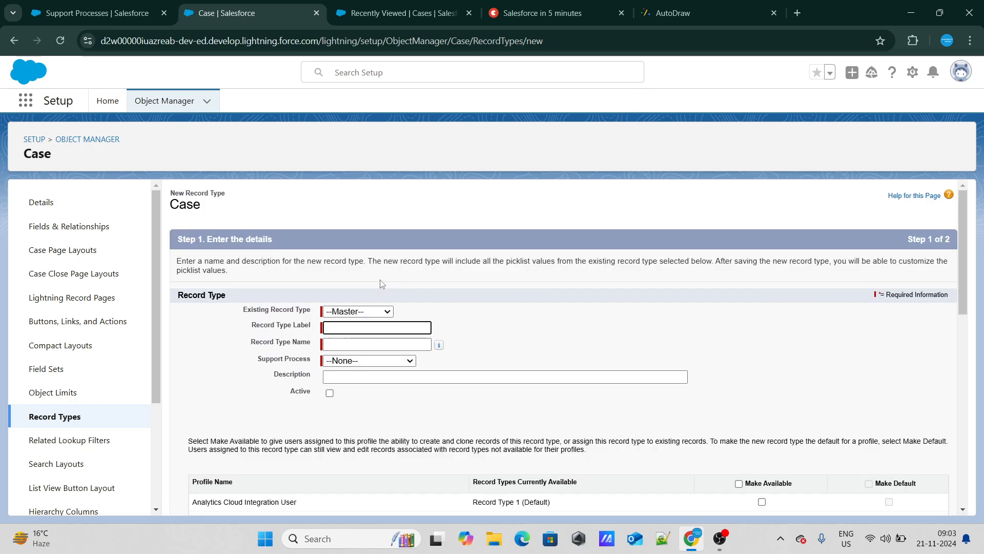
click(382, 327)
click(396, 354)
key(Tab)
click(373, 361)
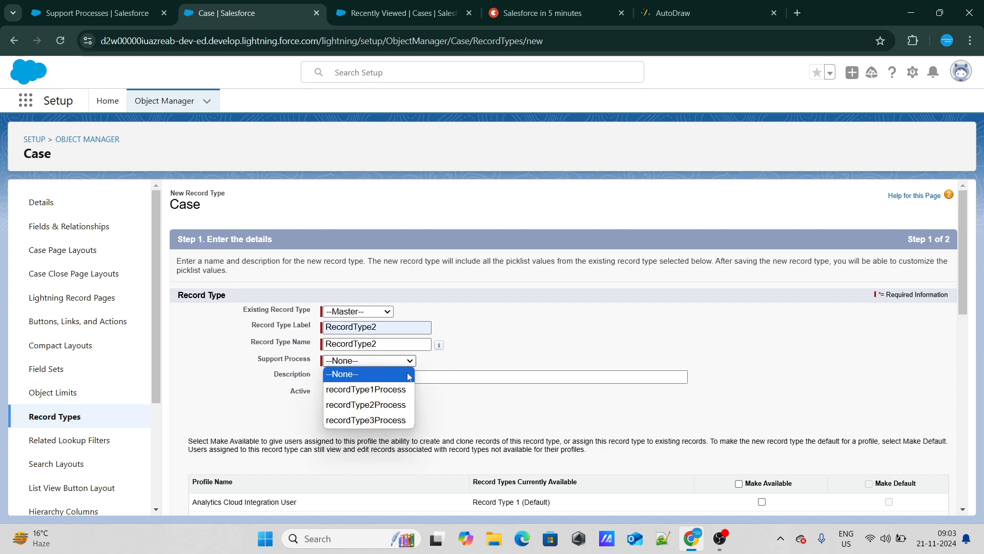
click(378, 405)
Step: Make RecordType2 available to all profiles and continue to the page layout assignment
scroll(513, 415, down, 10)
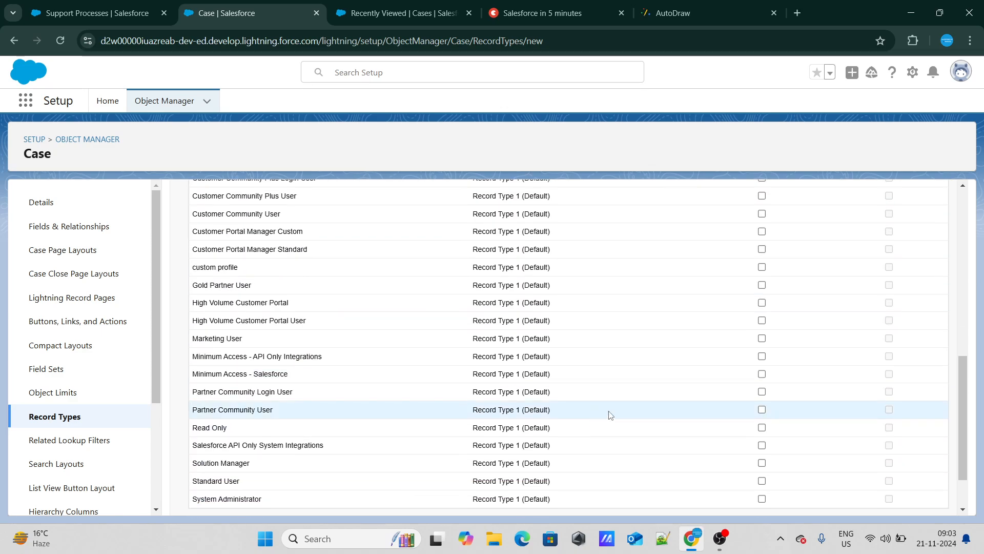
scroll(600, 416, up, 8)
click(738, 355)
scroll(739, 354, down, 8)
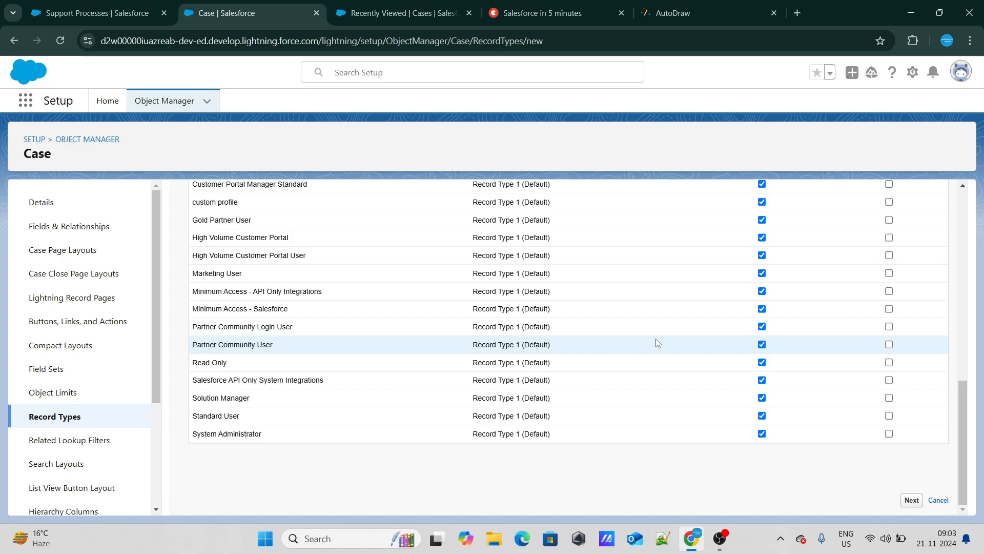
Step: Apply Case Layout to all profiles for RecordType2 and save the record type
click(405, 379)
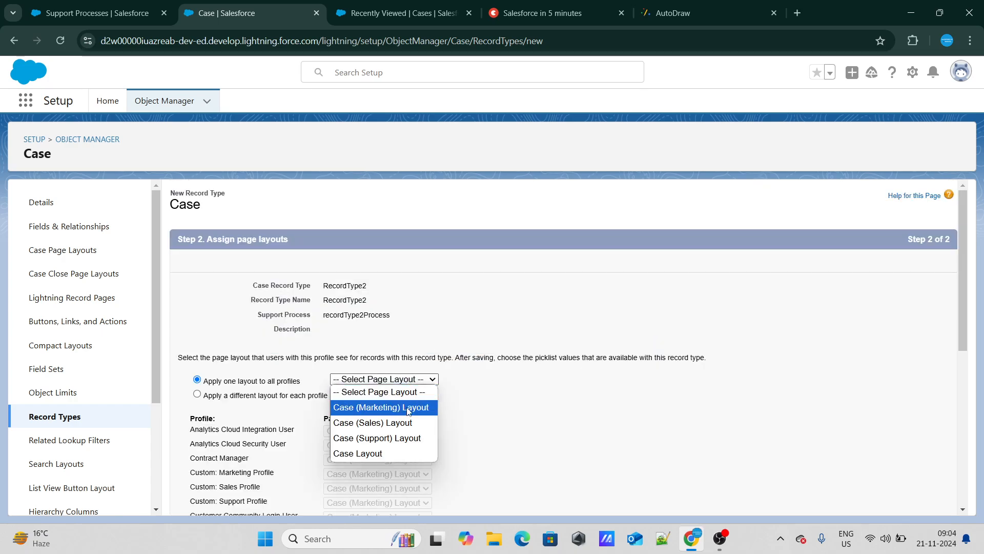
click(399, 454)
scroll(716, 390, down, 5)
scroll(716, 390, down, 2)
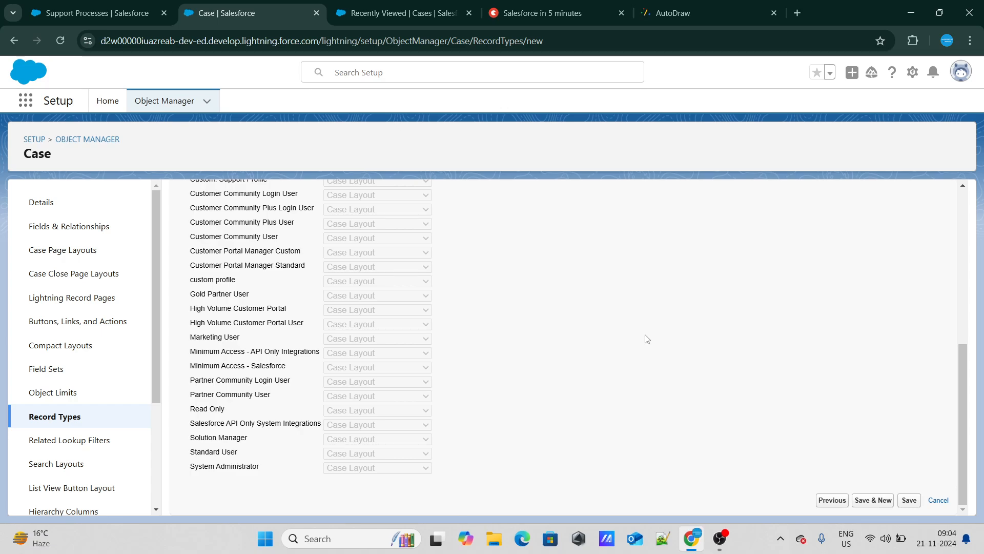
Step: Switch to the Cases list in Sales Console, force a page reload with the developer tools open, and close them
key(ctrl+Tab)
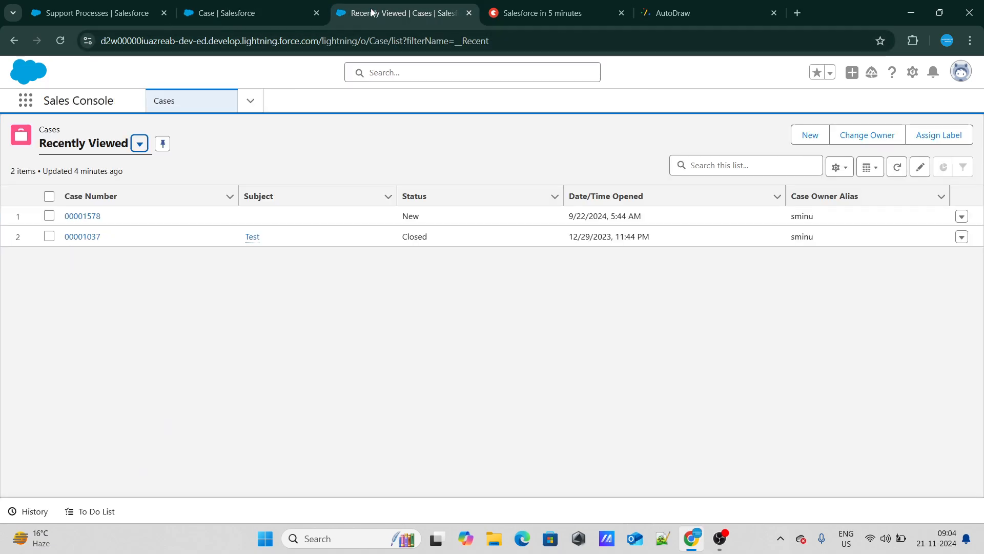
right_click(486, 133)
click(536, 404)
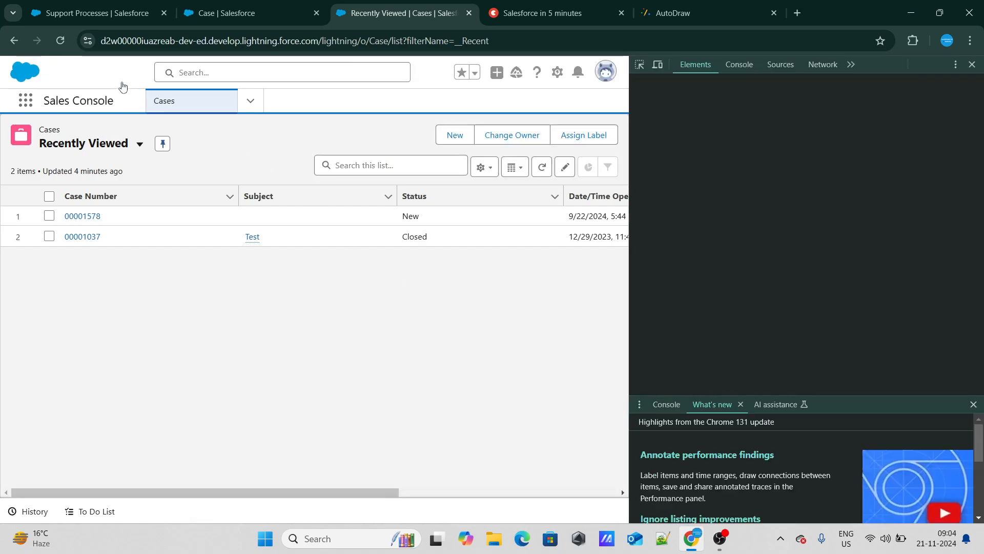
right_click(68, 39)
click(91, 105)
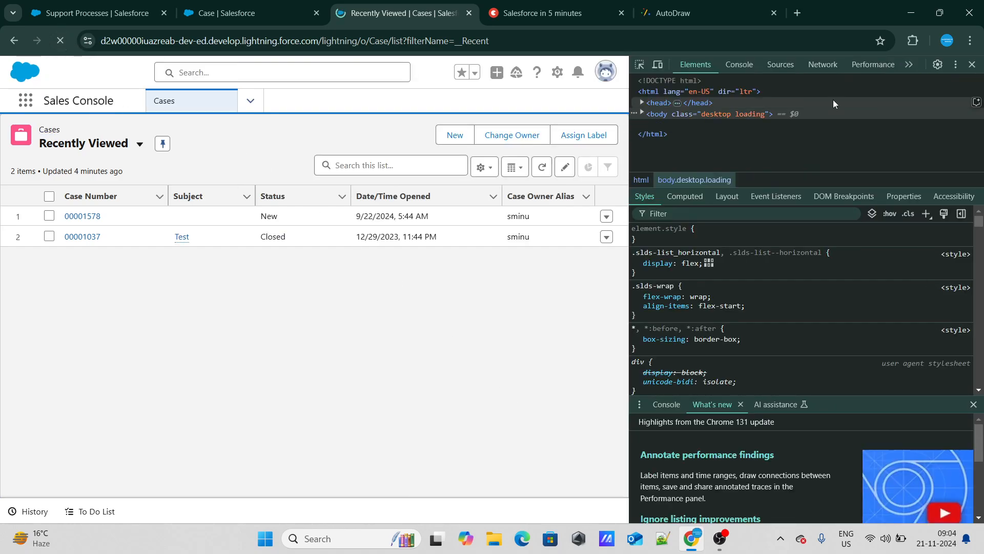
click(972, 64)
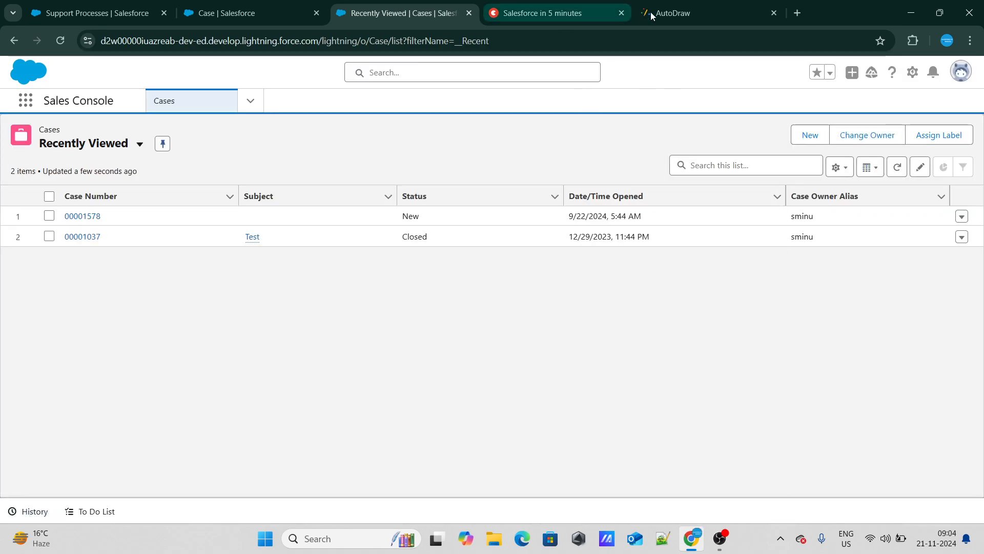
Step: Review the record type diagram in AutoDraw, then check the default Status of a new Record Type 1 case and cancel it
click(673, 13)
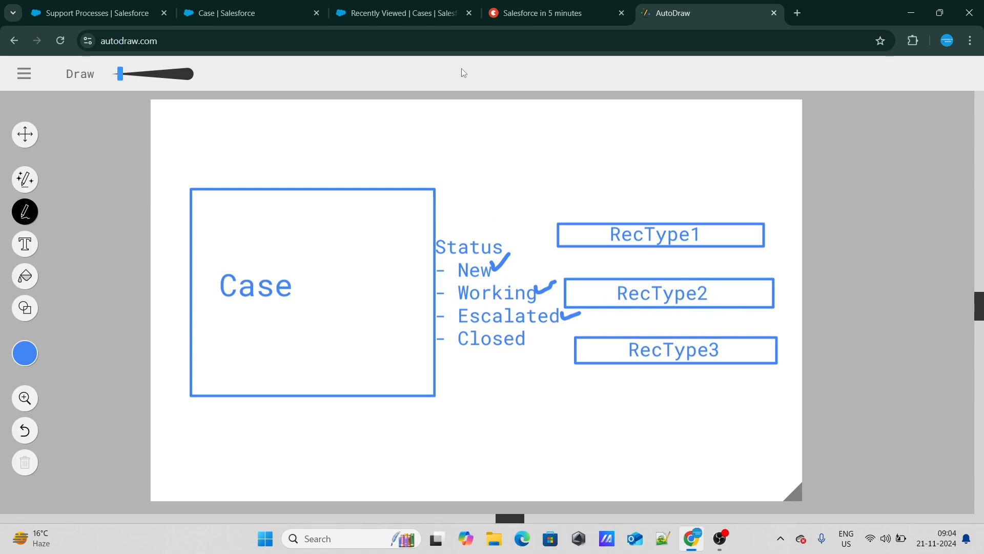
click(404, 13)
click(810, 136)
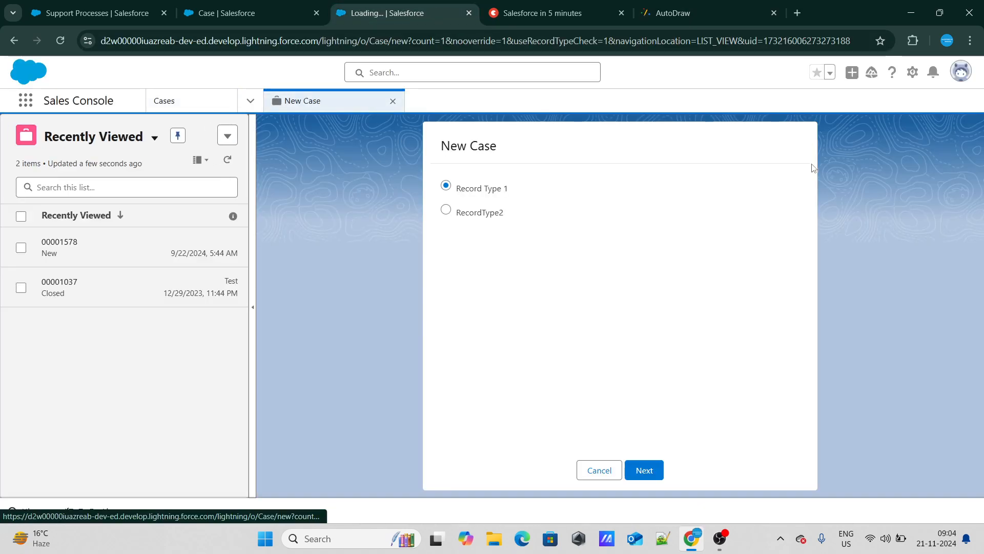
click(642, 469)
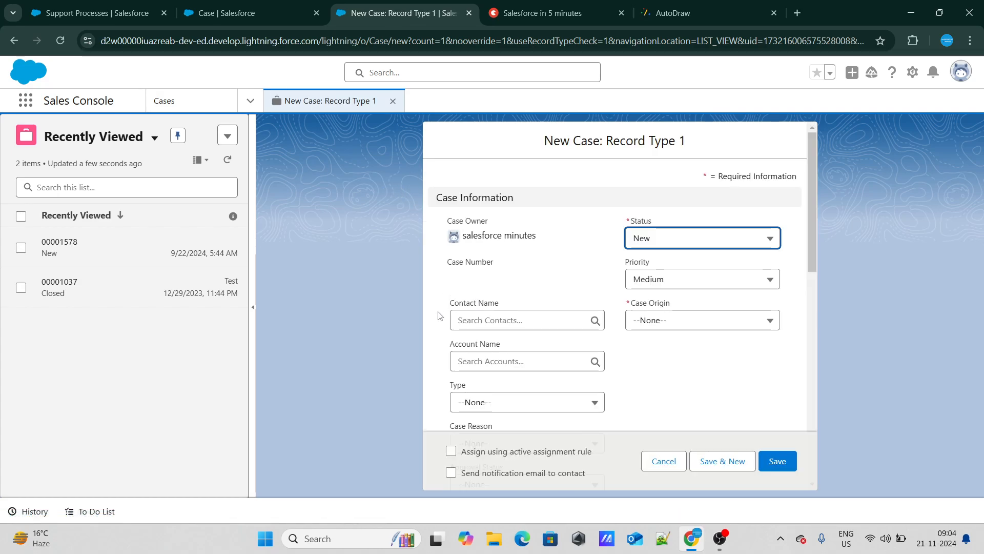
click(663, 461)
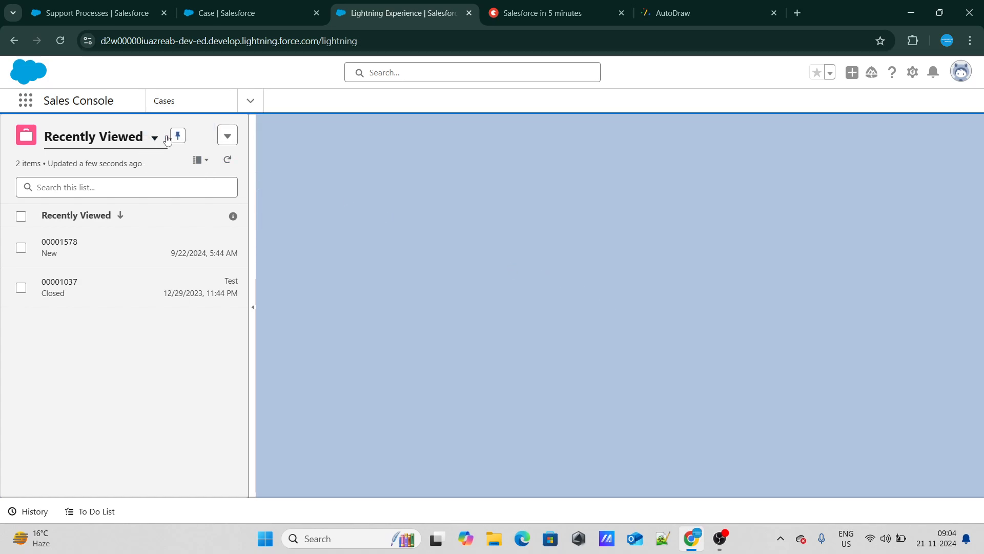
Step: Start a new case with RecordType2 and check its default Status and the available status values
click(227, 135)
click(224, 170)
click(446, 210)
click(644, 470)
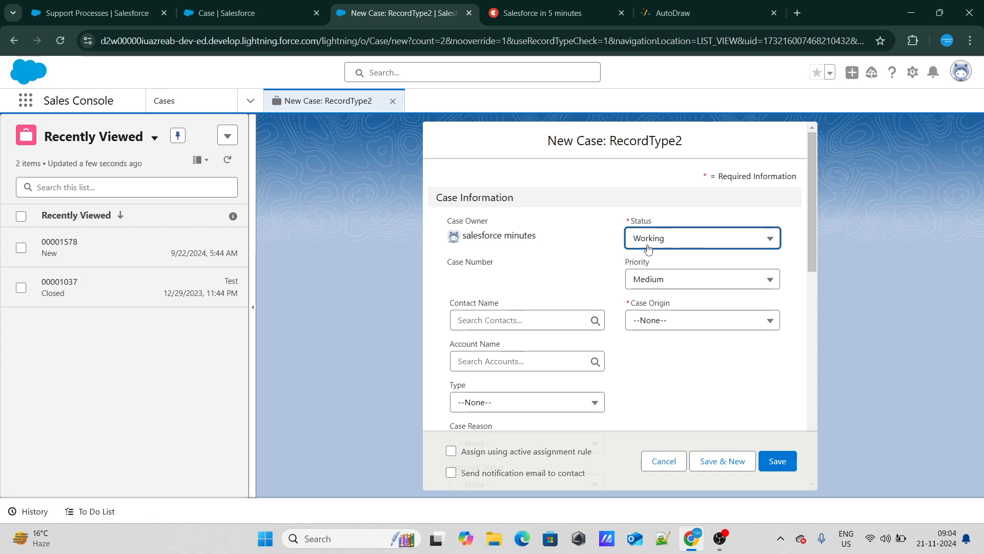
click(683, 240)
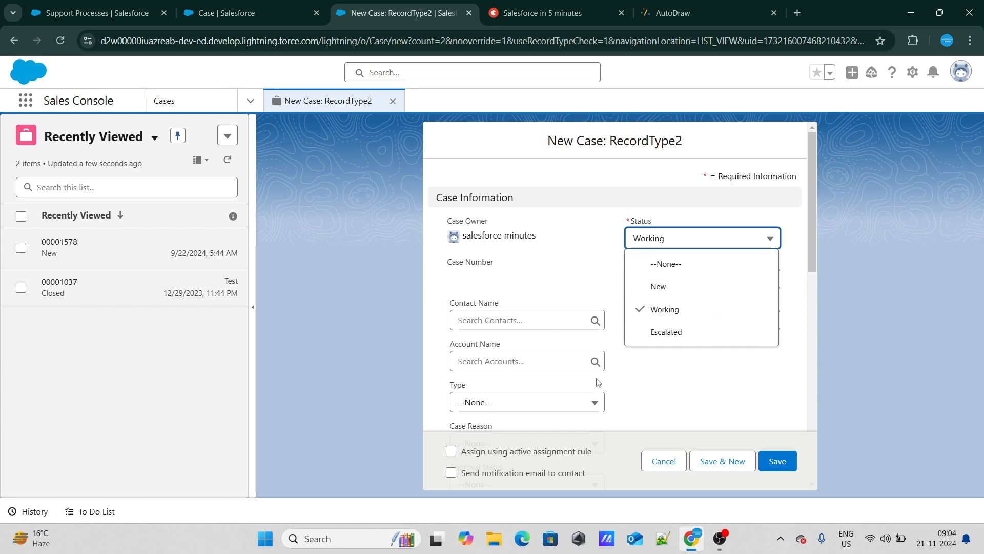
click(669, 308)
Step: Remove New from the selected case statuses of recordType1Process and save the support process
click(97, 13)
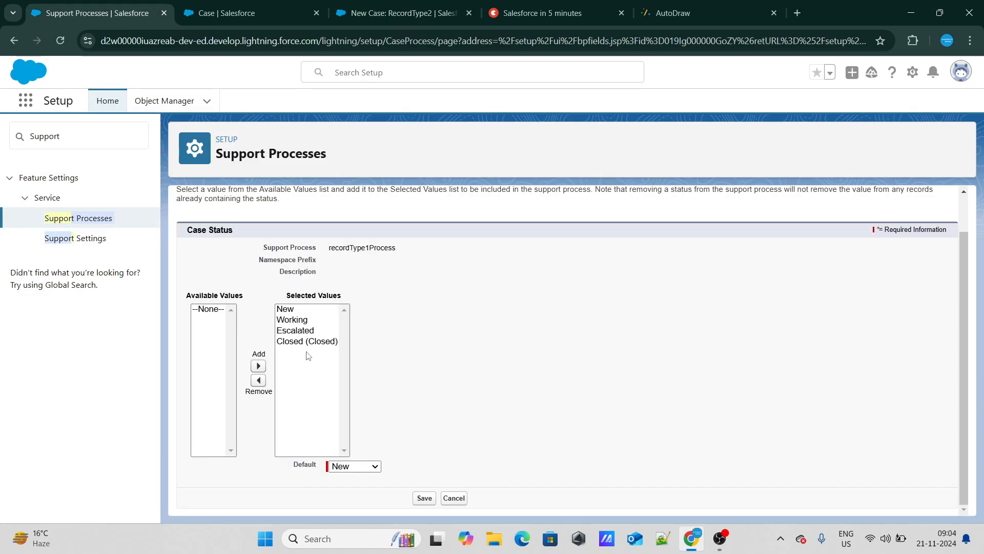
click(300, 321)
click(295, 309)
click(259, 381)
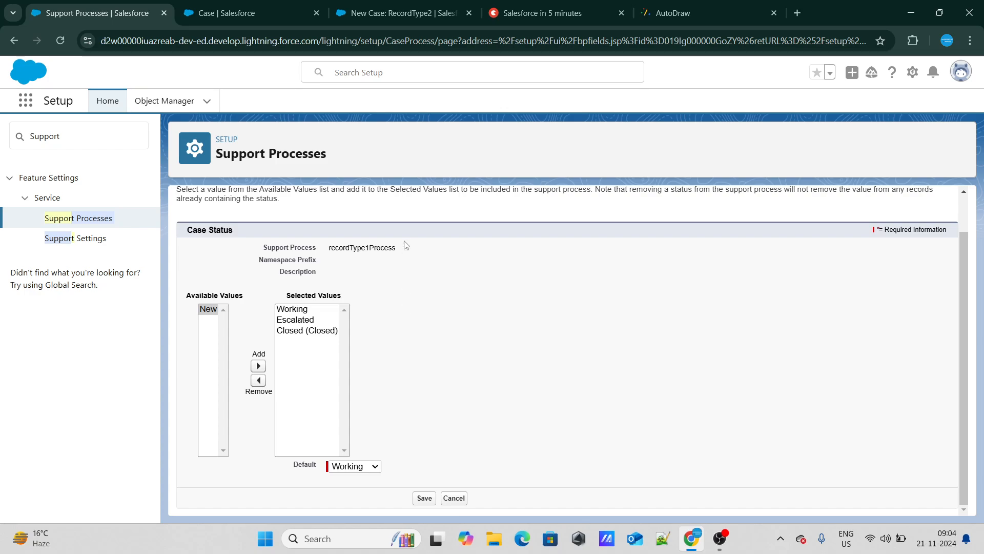
click(424, 498)
Step: Cancel the open RecordType2 case, check the default Status of a new Record Type 1 case, and cancel that form
click(220, 13)
click(405, 13)
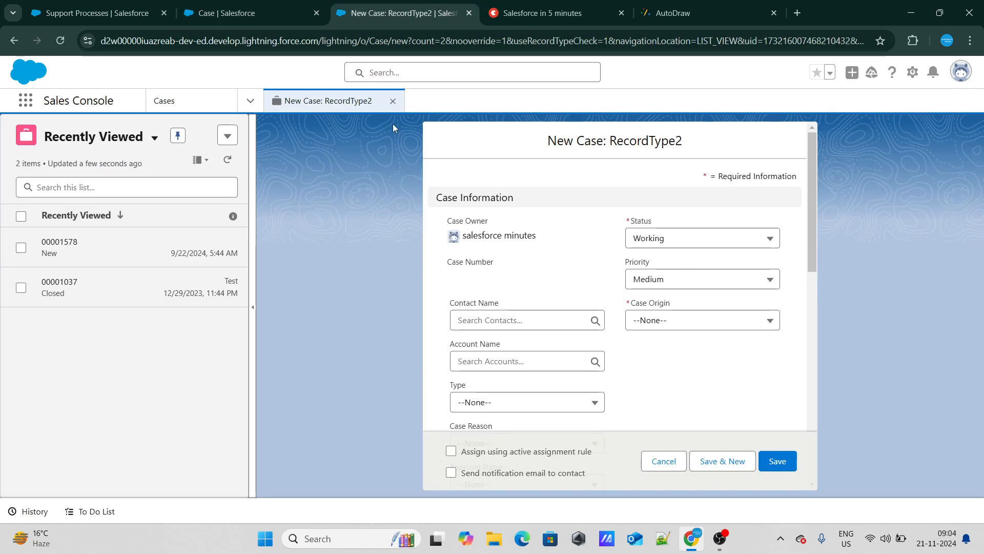
click(667, 461)
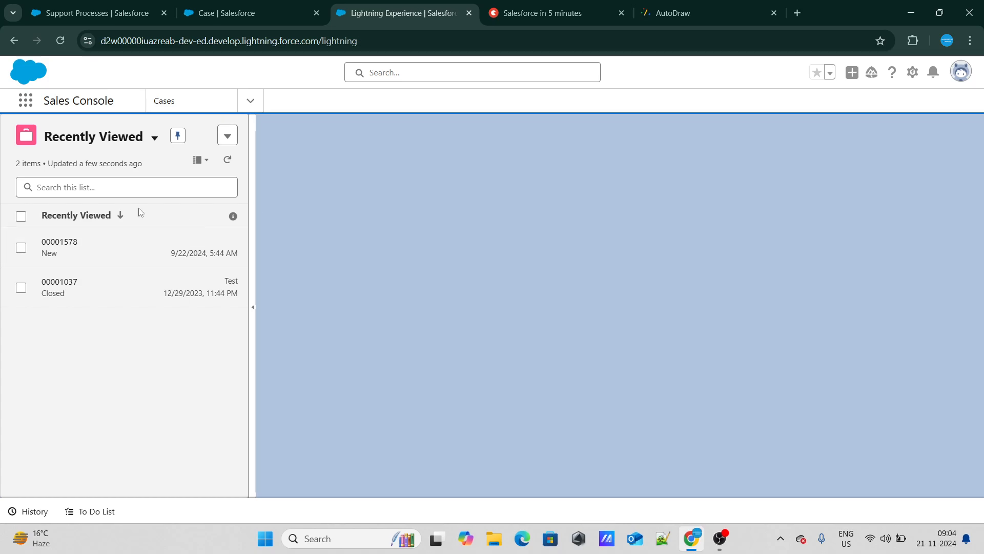
click(227, 135)
click(220, 161)
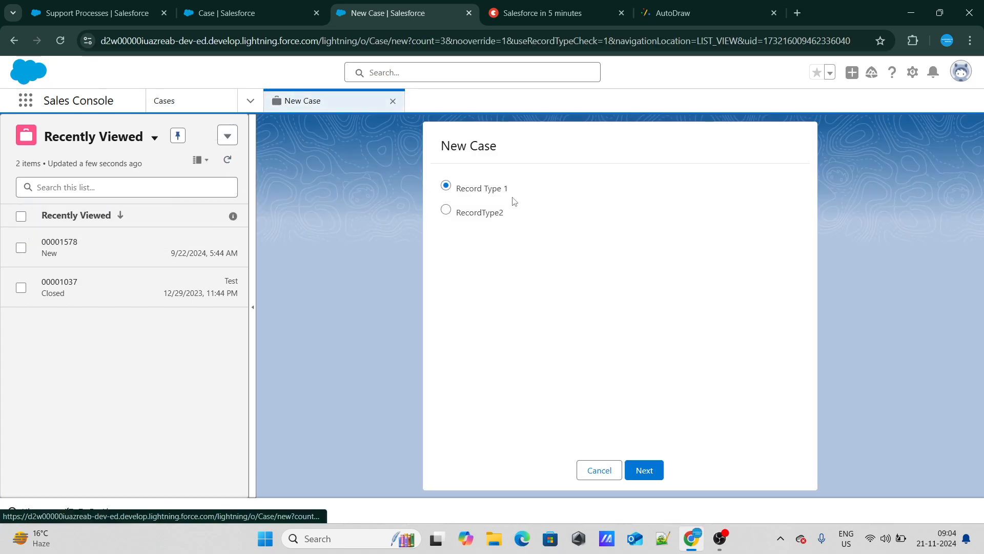
click(644, 471)
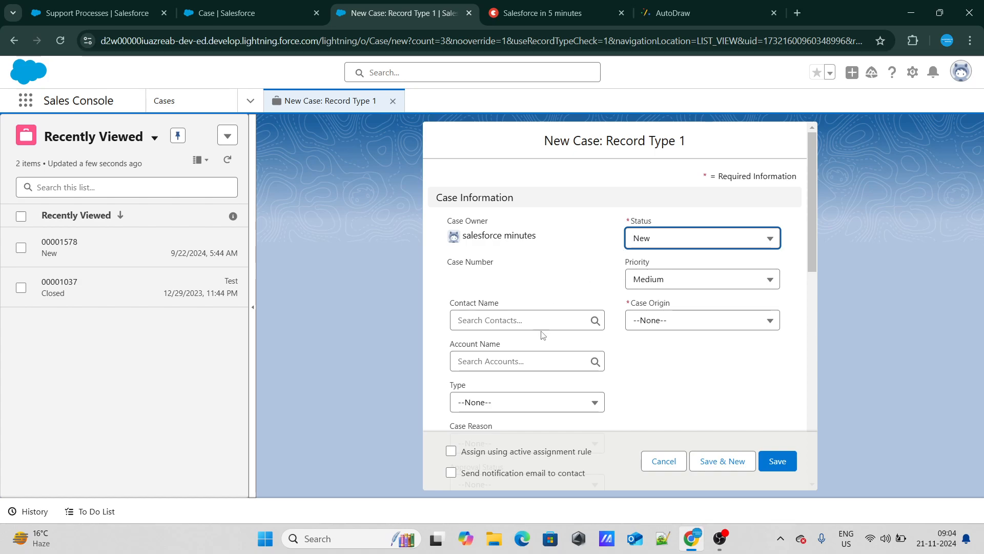
click(664, 461)
Step: Resave recordType1Process from its edit form and open its case status selection
click(183, 5)
click(103, 13)
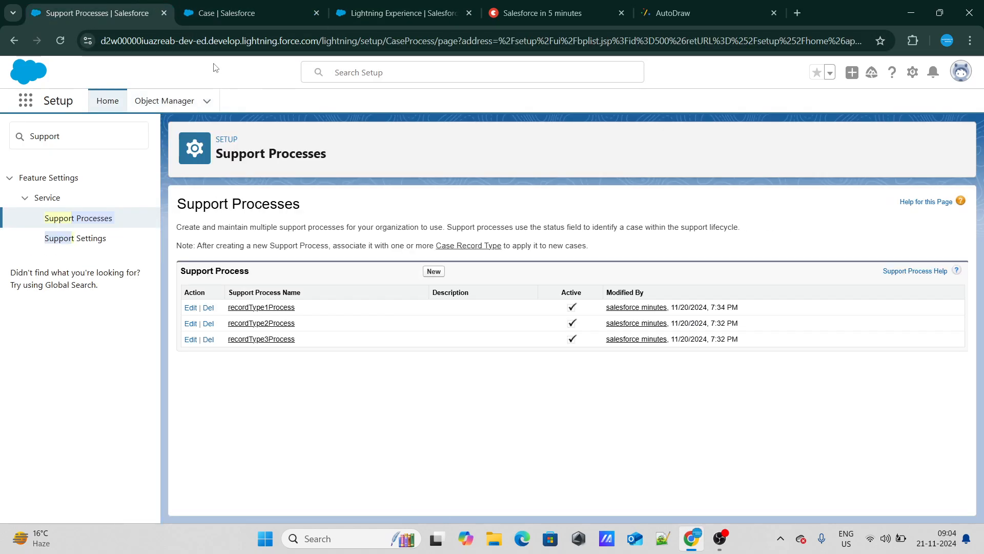
click(190, 308)
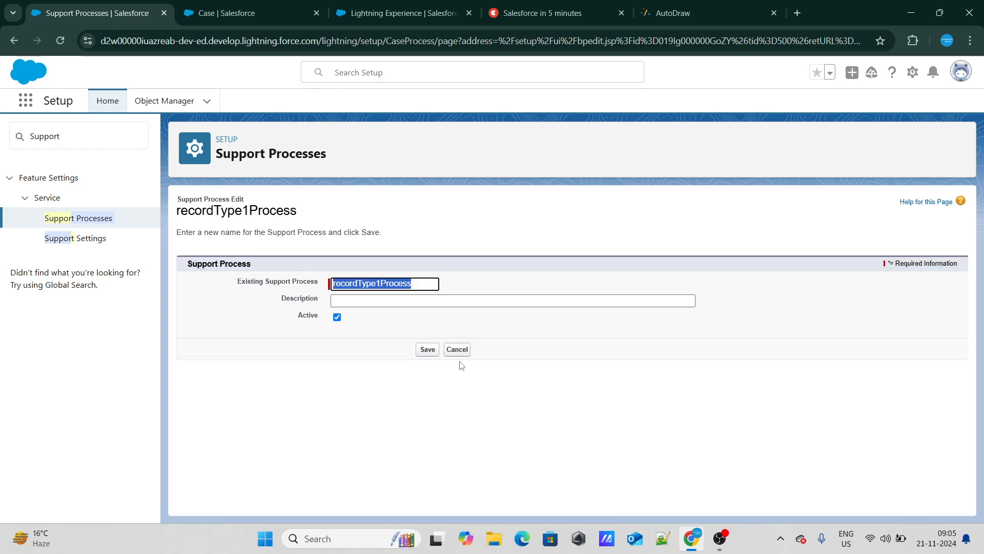
click(423, 350)
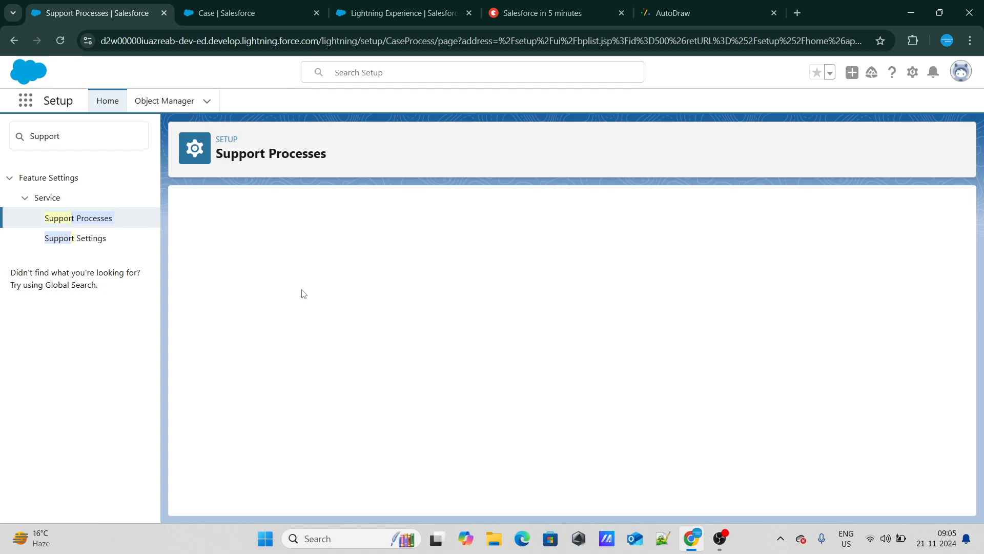
click(267, 308)
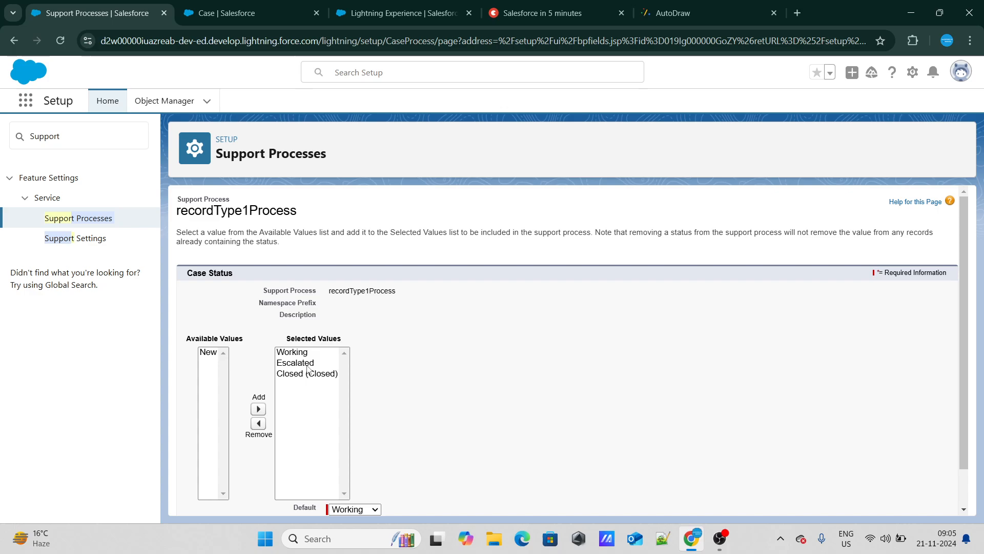
Step: Add New back to the selected statuses of recordType1Process and remove Escalated from them
scroll(307, 368, down, 1)
click(216, 309)
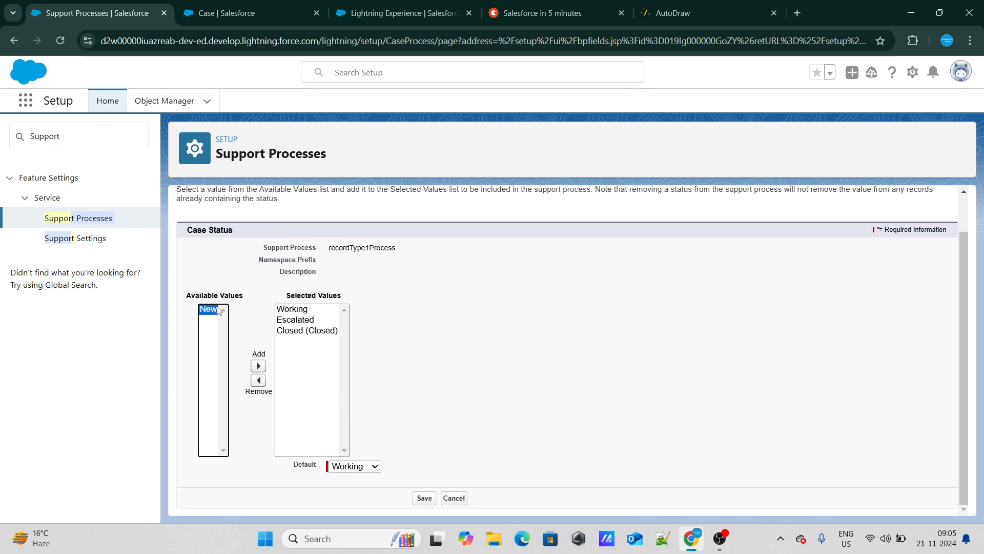
click(259, 366)
click(301, 321)
click(300, 333)
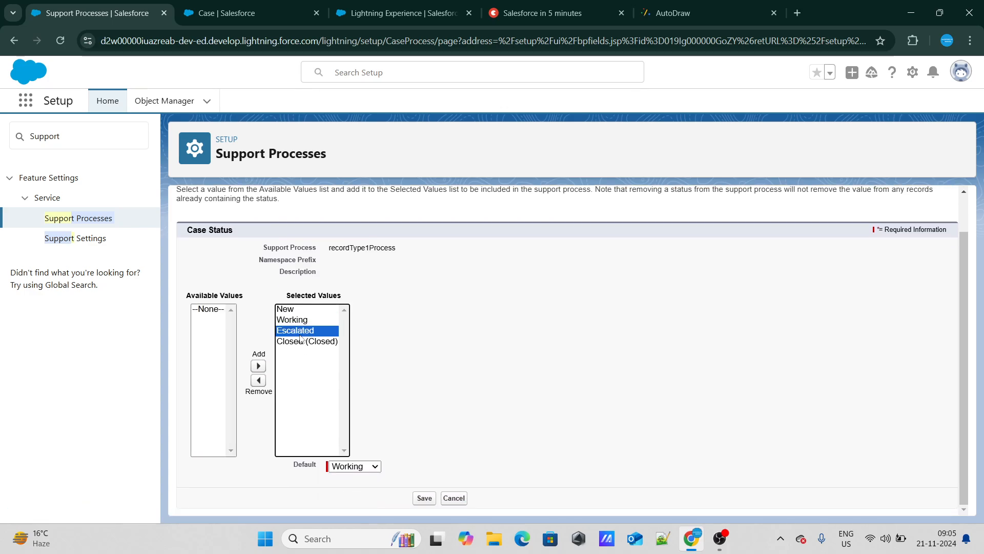
click(258, 380)
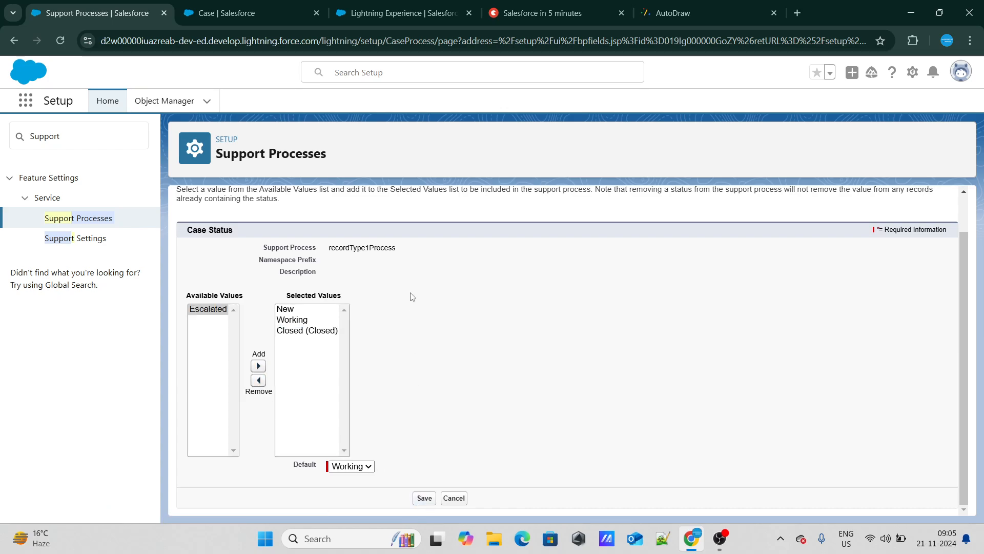
Step: Return to the Cases list in Sales Console and force another page reload through the developer tools, closing them again
click(400, 13)
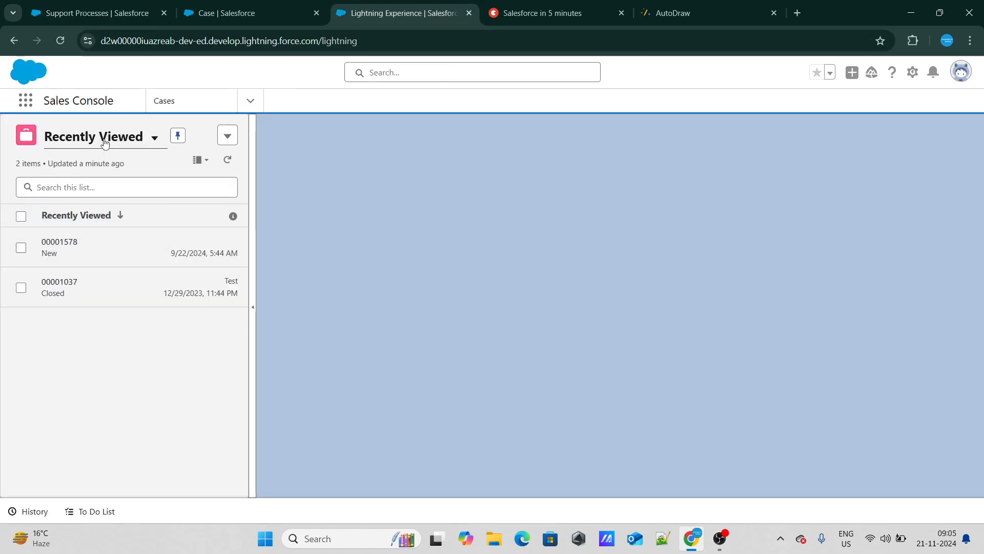
click(176, 98)
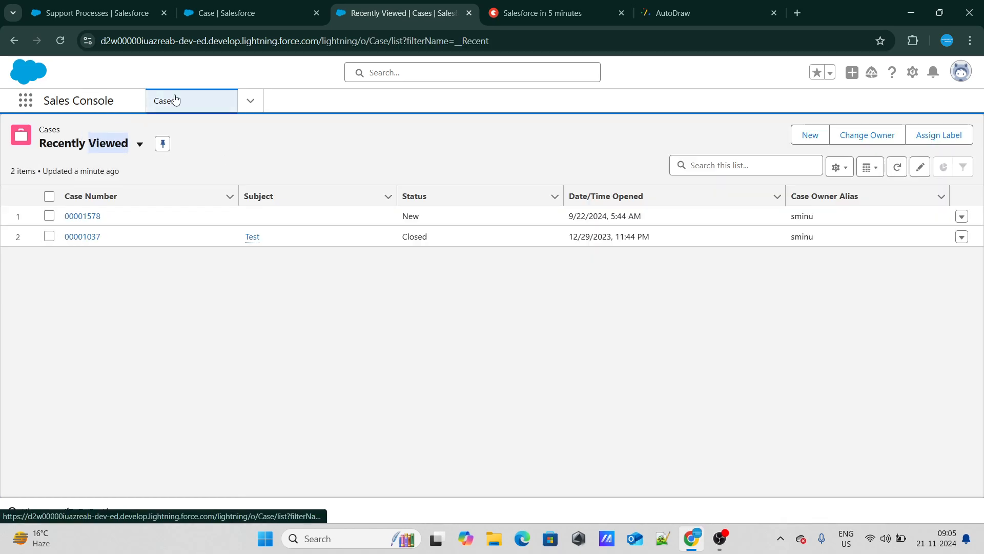
right_click(291, 163)
click(354, 438)
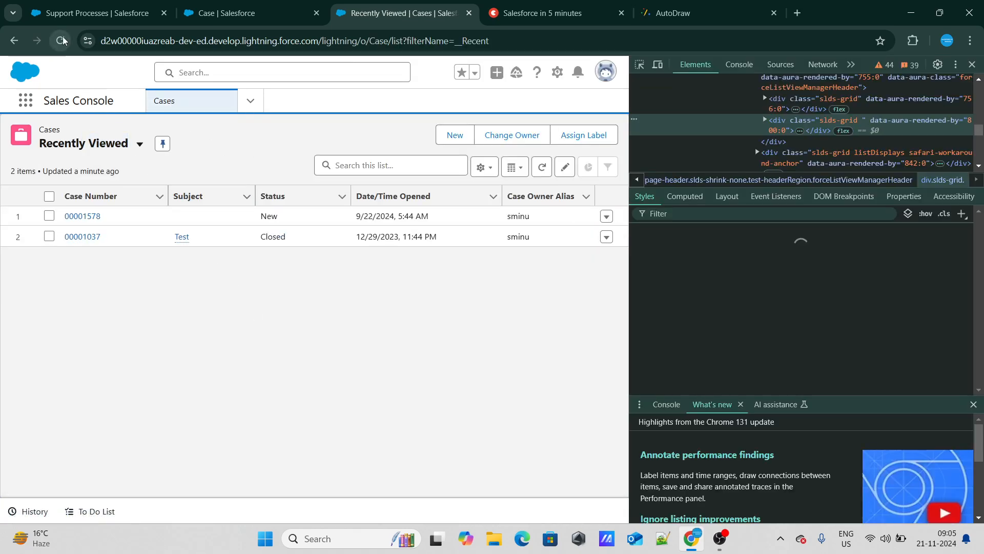
right_click(62, 41)
click(78, 104)
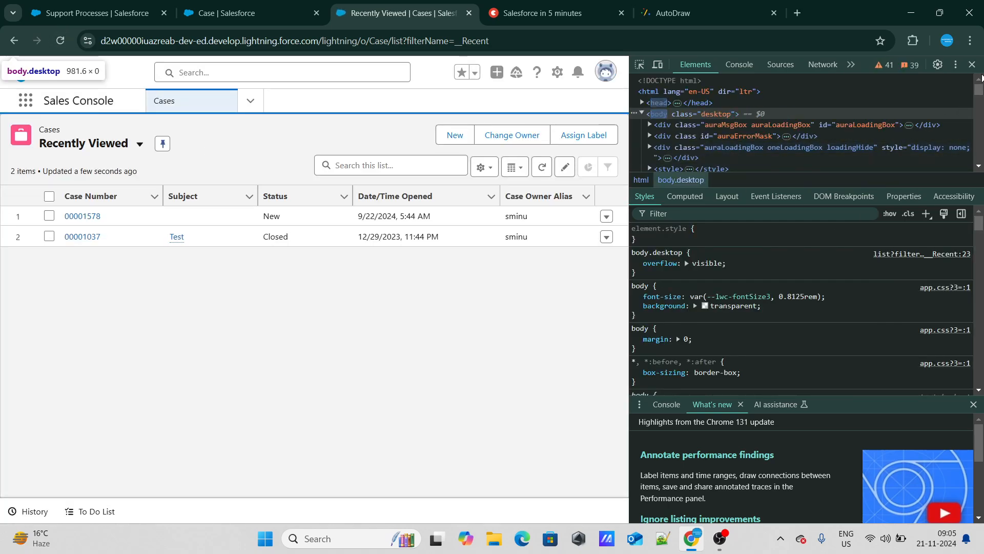
click(973, 64)
Step: Start a new case with Record Type 1 and examine its default Status and the available Status options
click(808, 134)
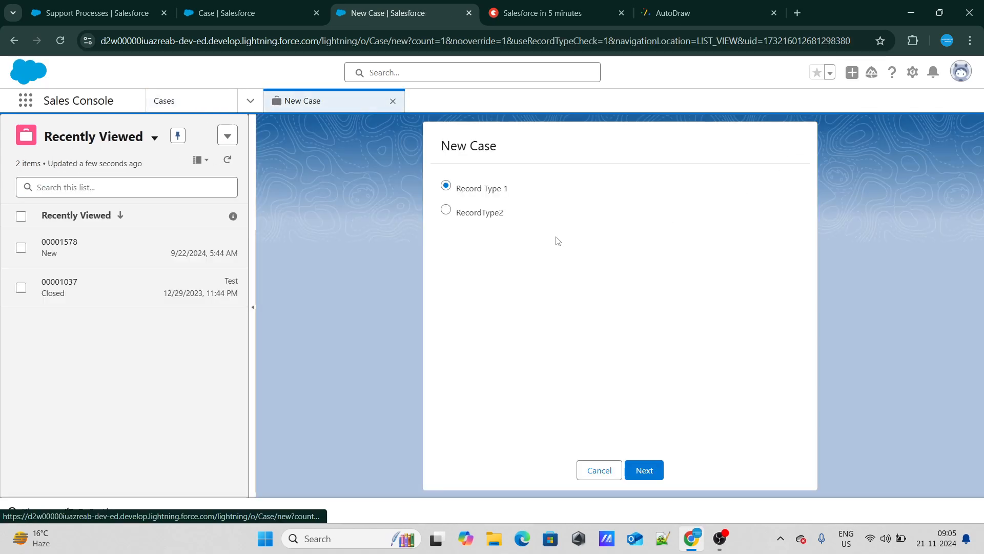
click(645, 469)
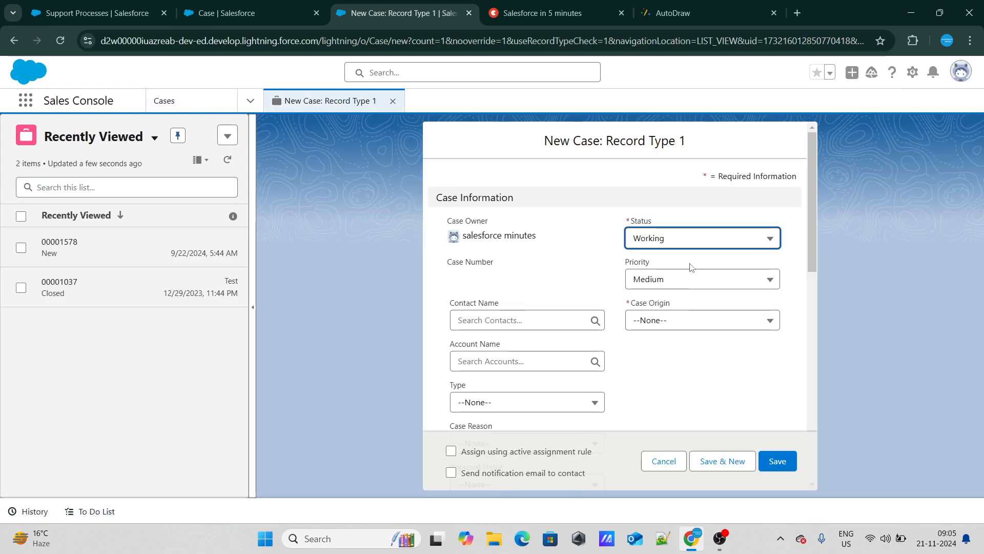
click(676, 239)
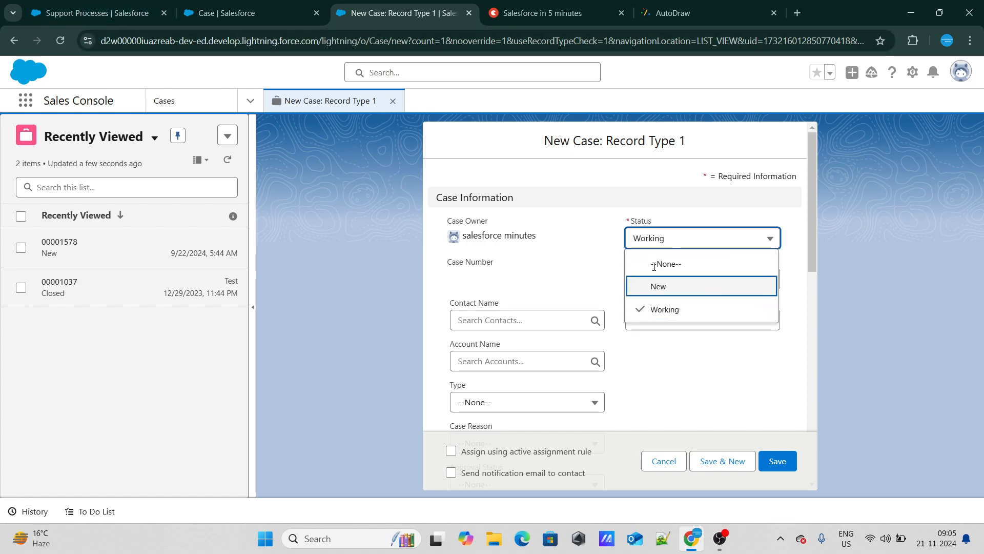
Step: Review the selected case statuses of recordType1Process and compare them with the Status options in the open Record Type 1 case form
click(97, 13)
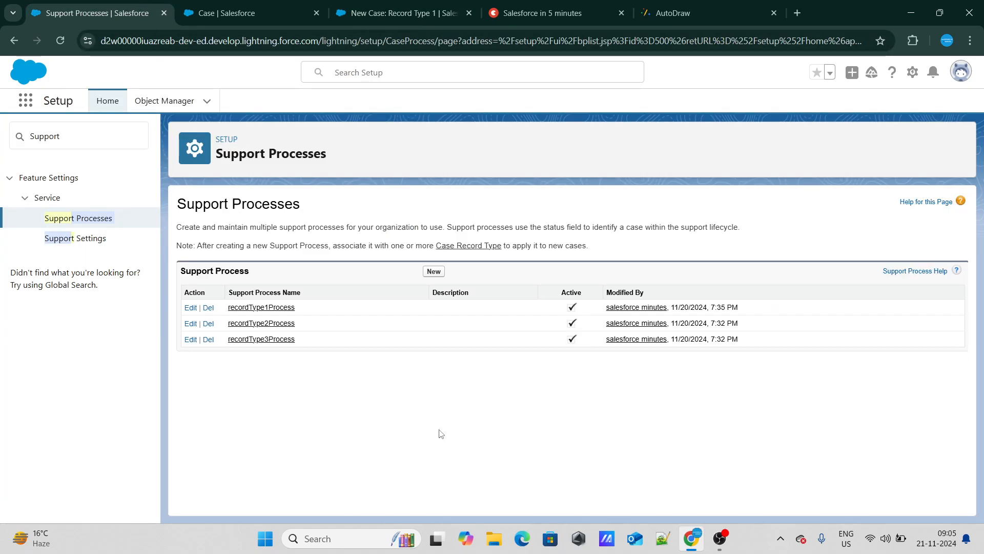
click(252, 309)
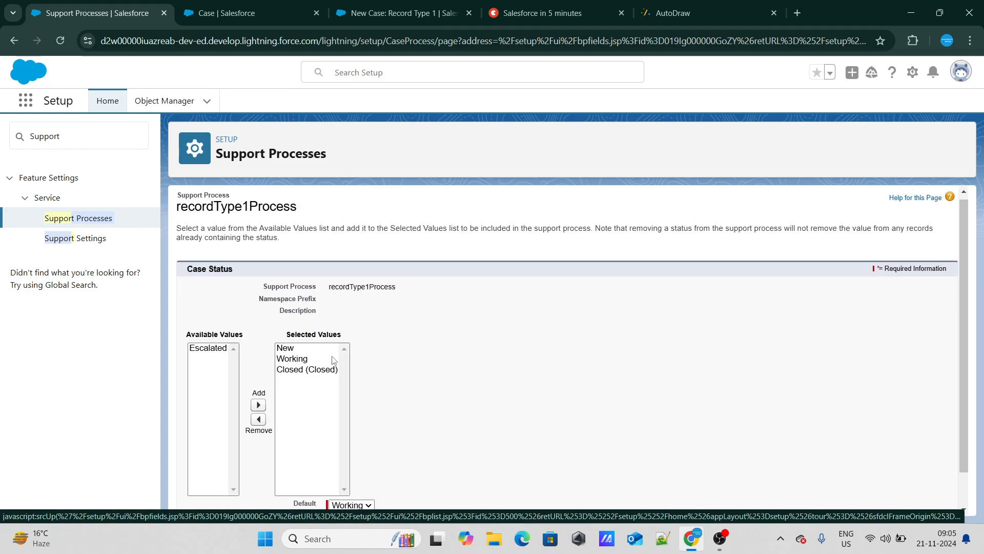
click(369, 12)
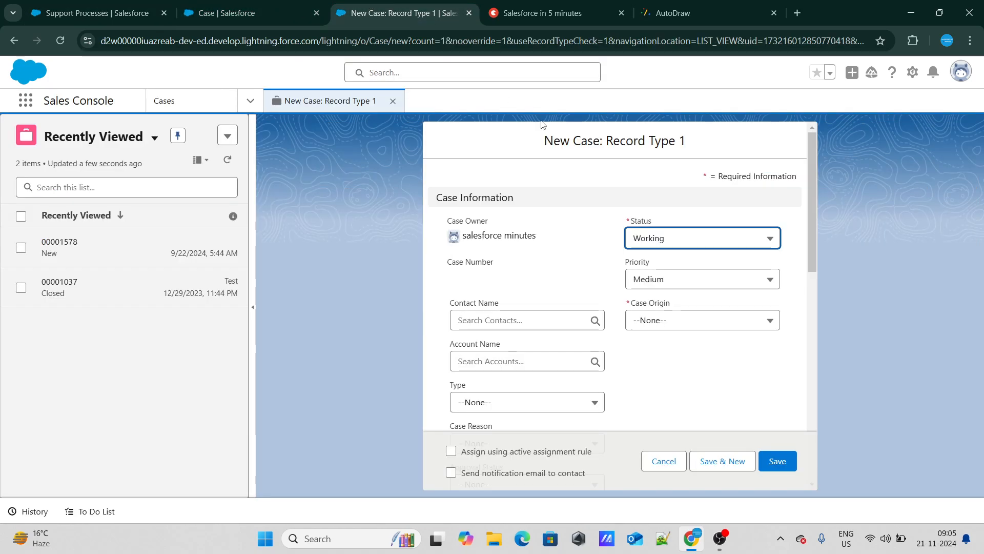
click(659, 241)
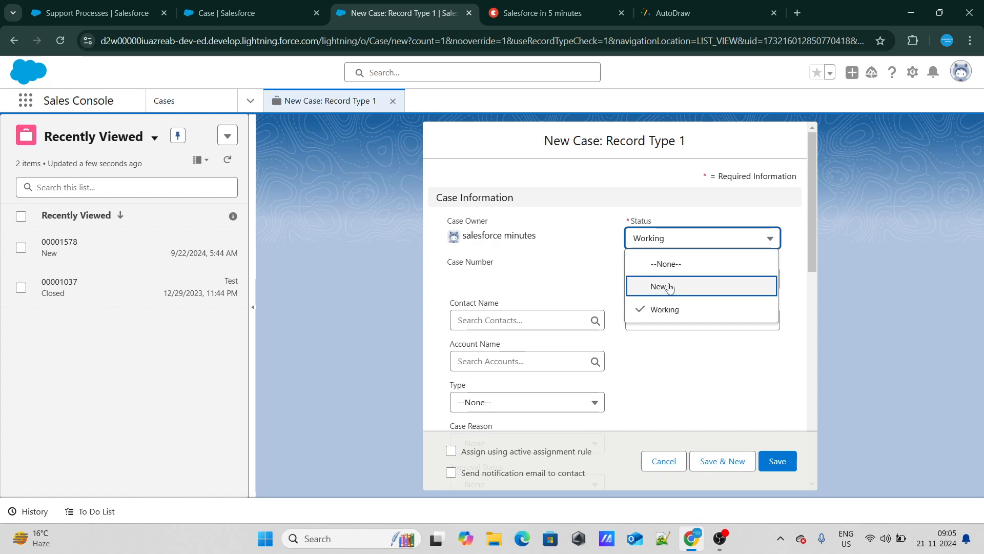
click(712, 390)
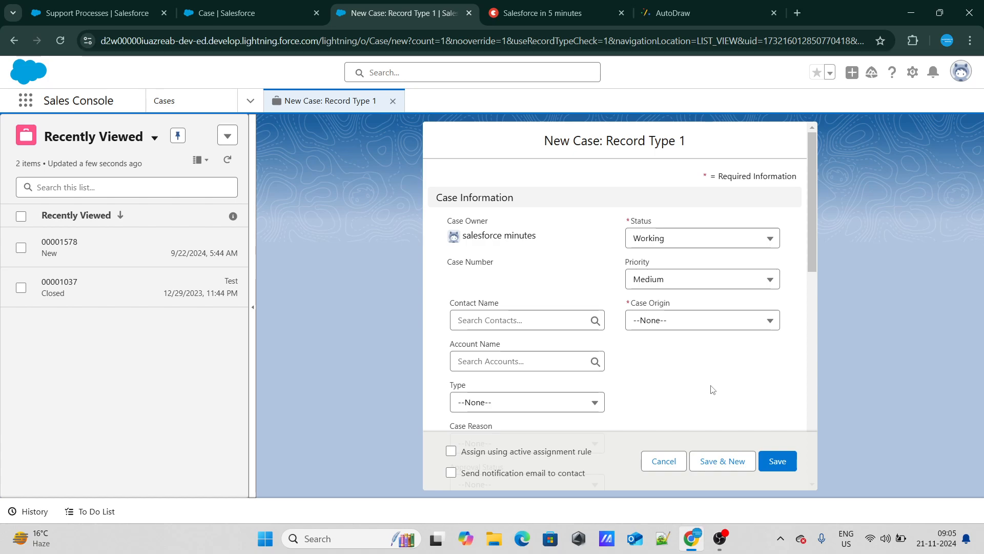
click(721, 538)
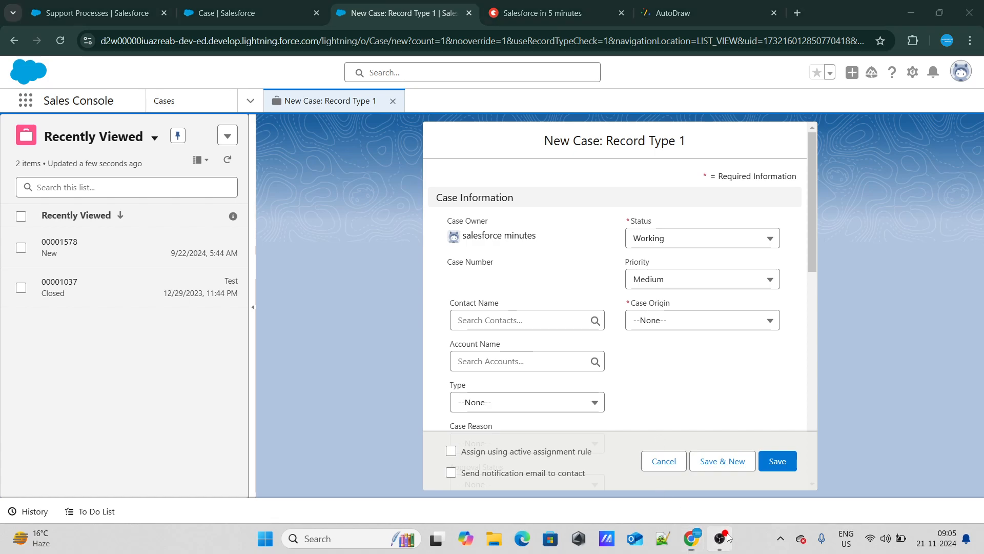